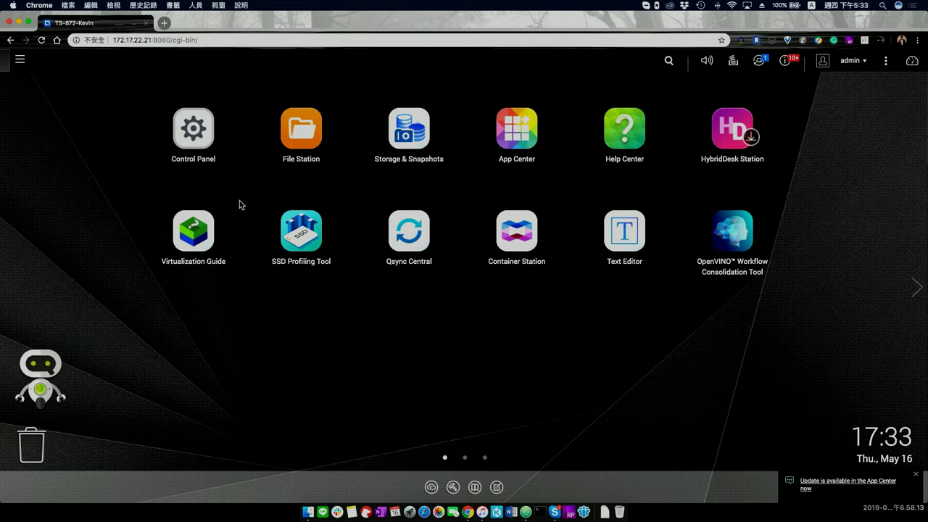
Step: Open the Control Panel full-size and show the NAS's expansion cards in the hardware settings
click(196, 153)
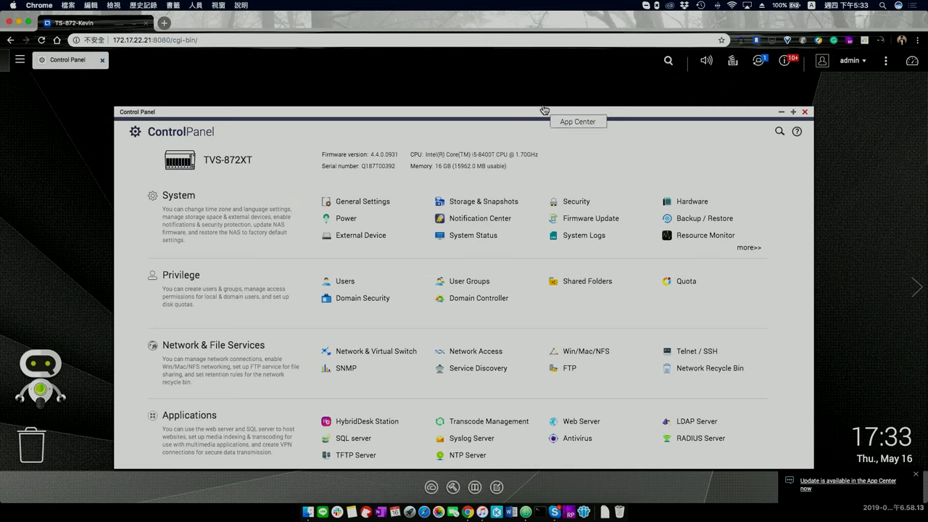
double_click(538, 109)
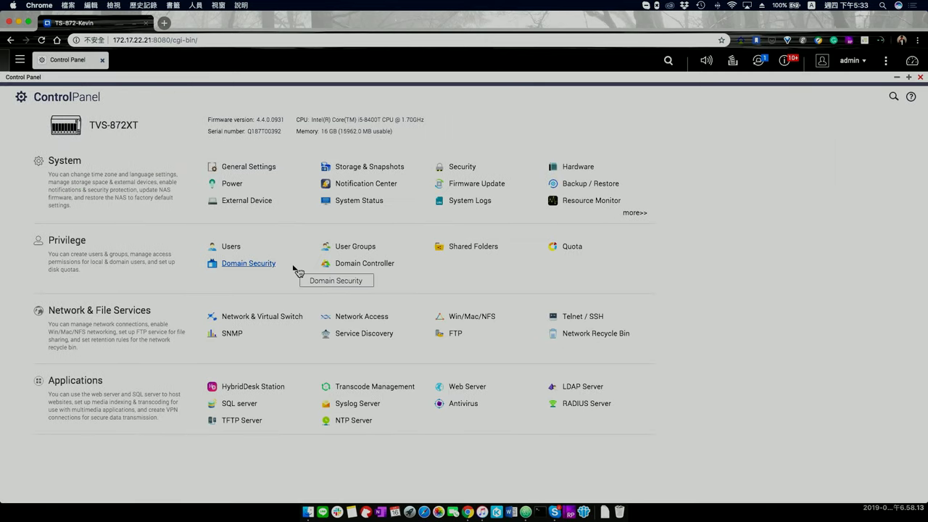
click(579, 168)
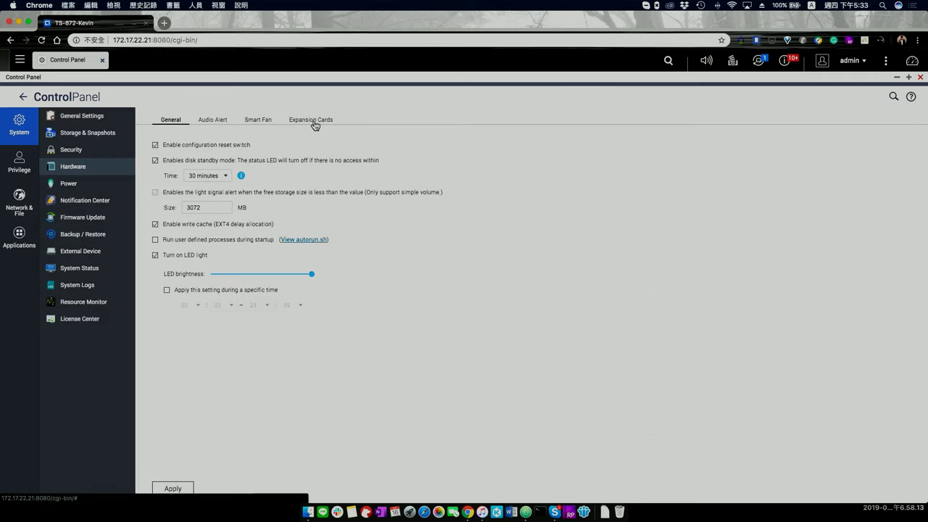
click(315, 123)
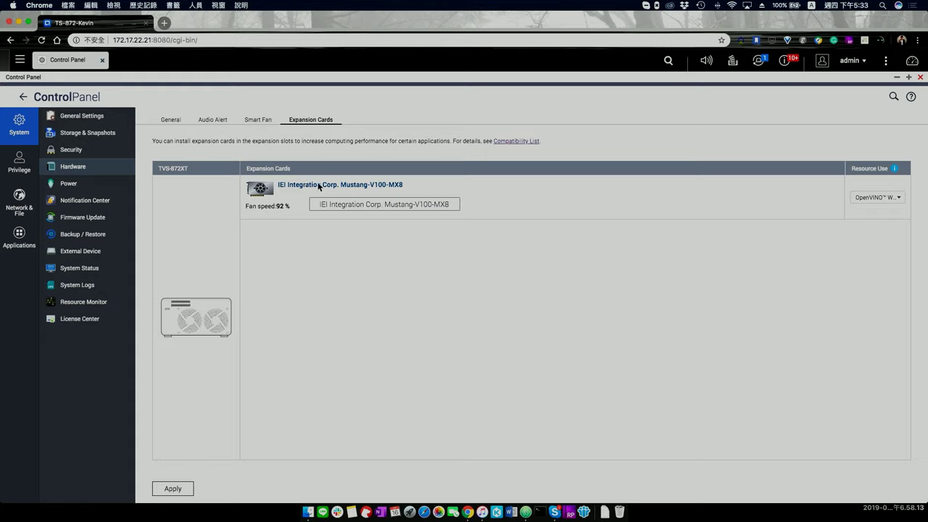
Step: Select OpenVINO Workflow Consolidation Tool as the Mustang-V100-MX8 card's resource use and close the Control Panel
click(872, 197)
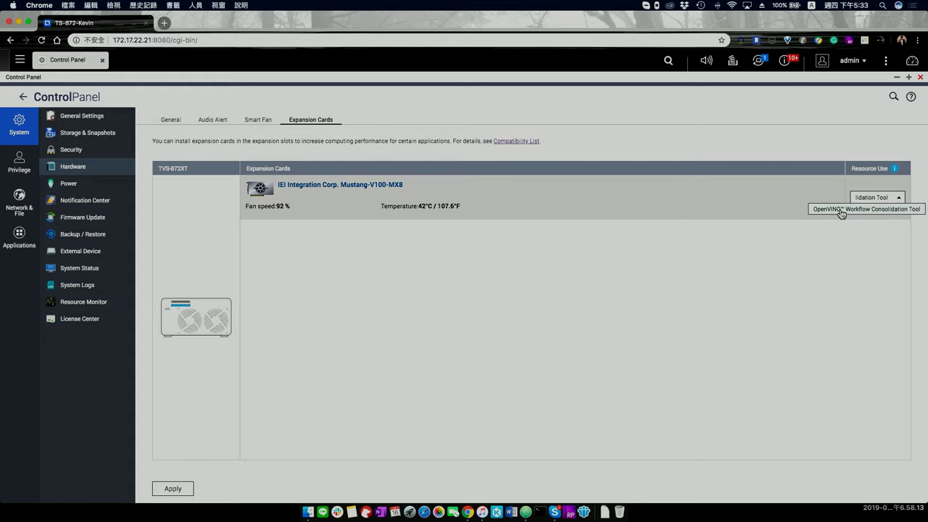
click(839, 211)
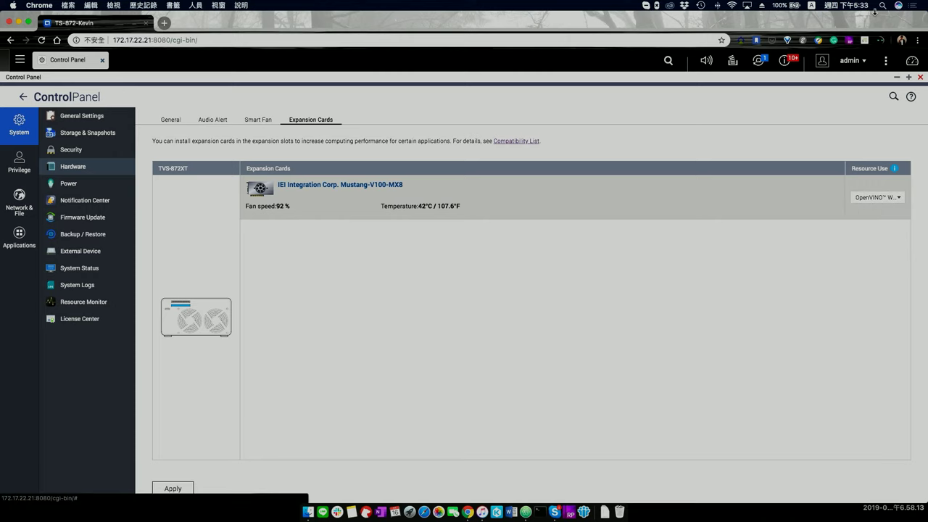
click(919, 77)
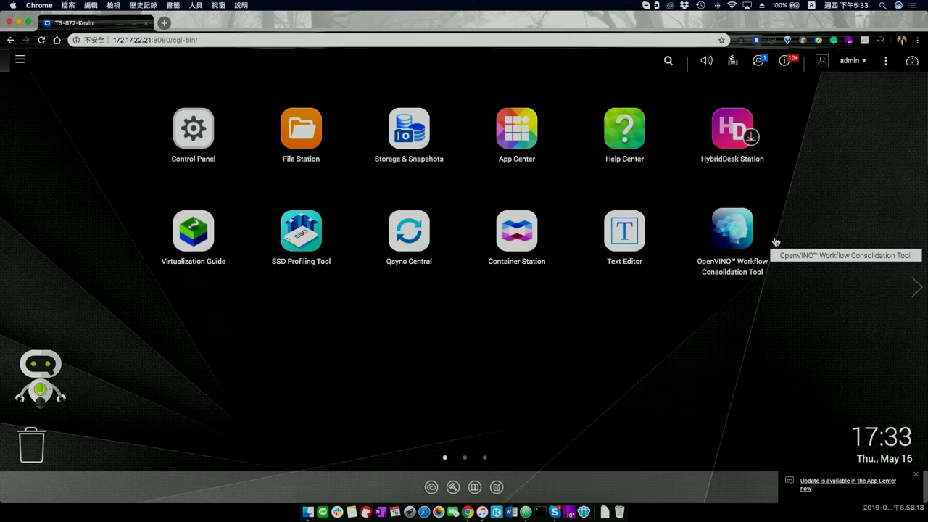
Step: Launch the OpenVINO Workflow Consolidation Tool and check the VPU entry in its hardware accelerator list
click(731, 235)
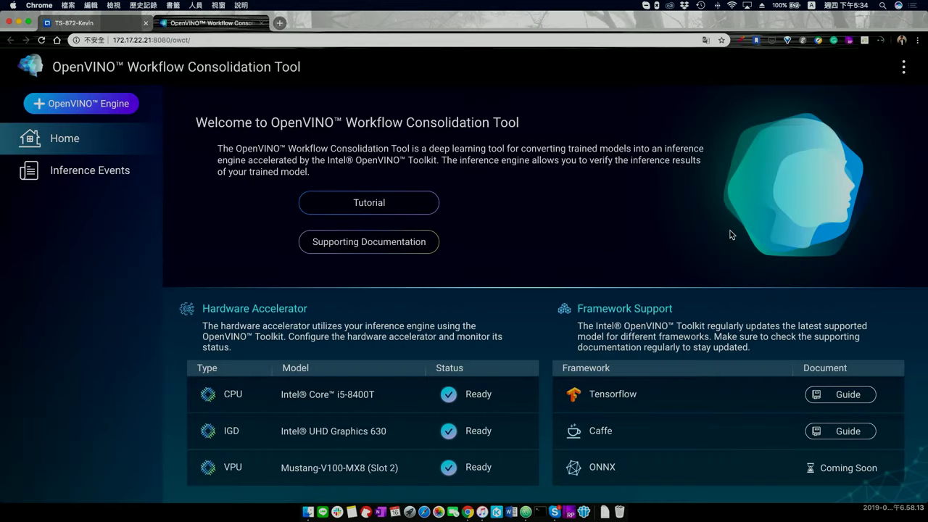
drag(204, 475, 505, 469)
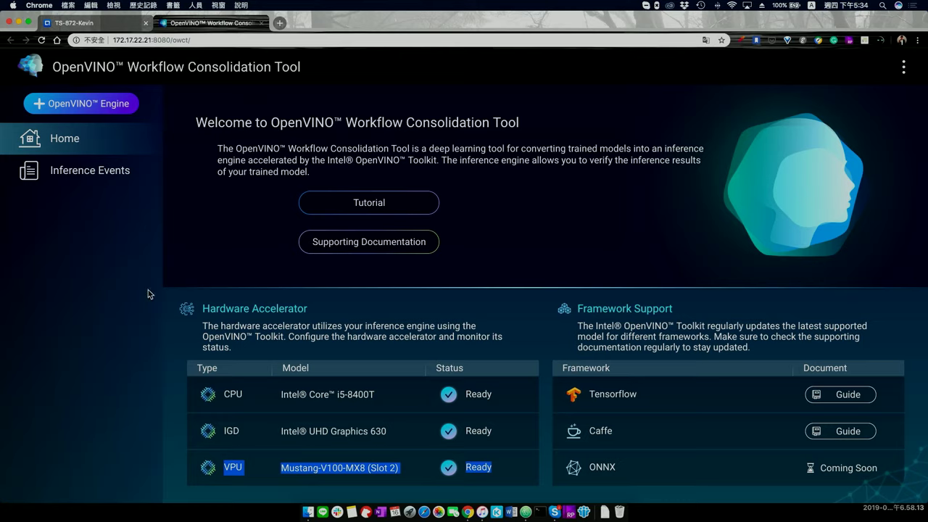
click(248, 216)
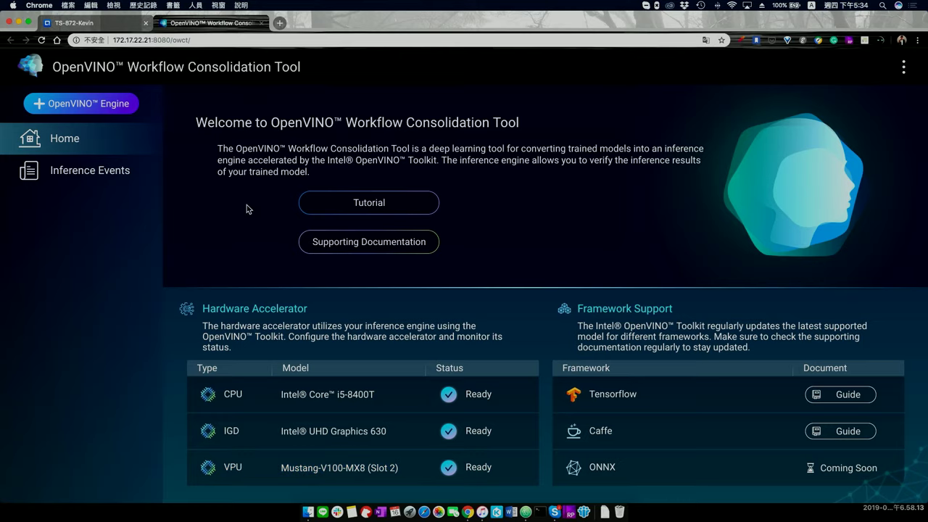
Step: Skim the tool's online tutorial and open its supporting documentation from the home page
click(351, 202)
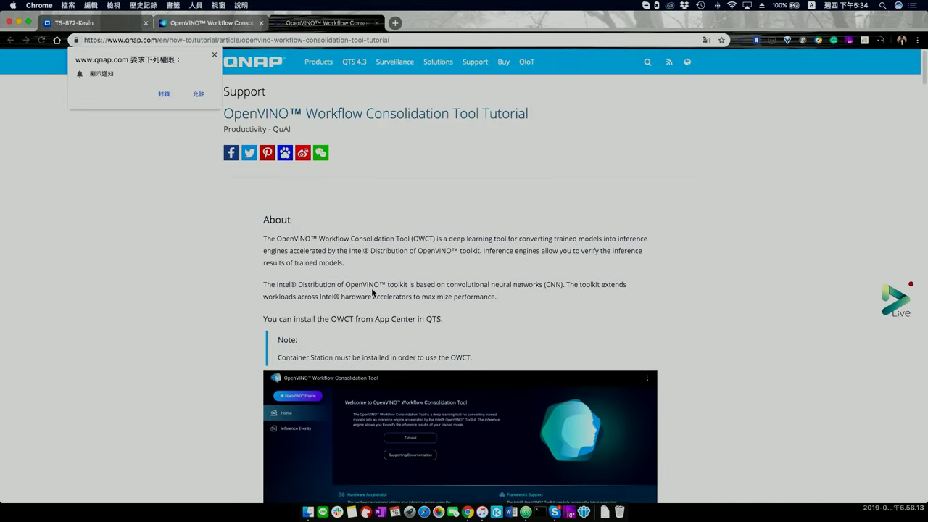
scroll(371, 287, down, 10)
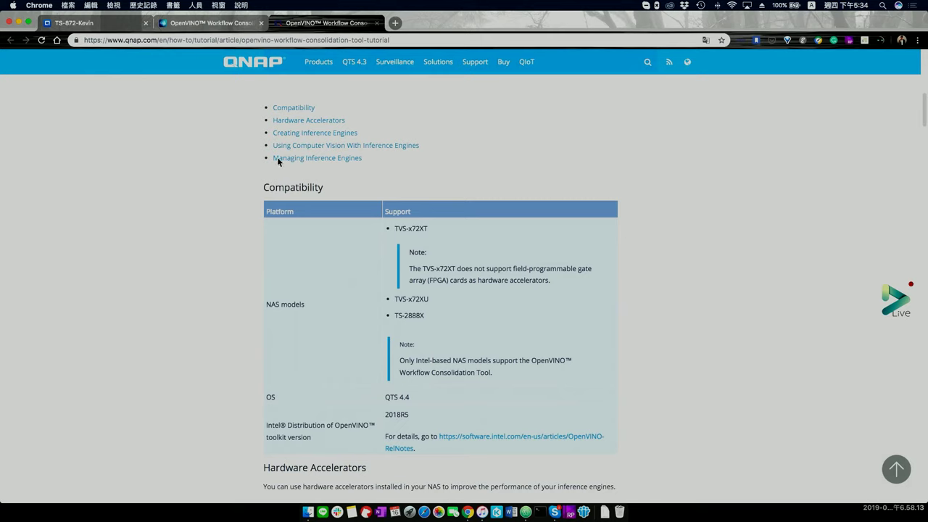
scroll(317, 178, down, 15)
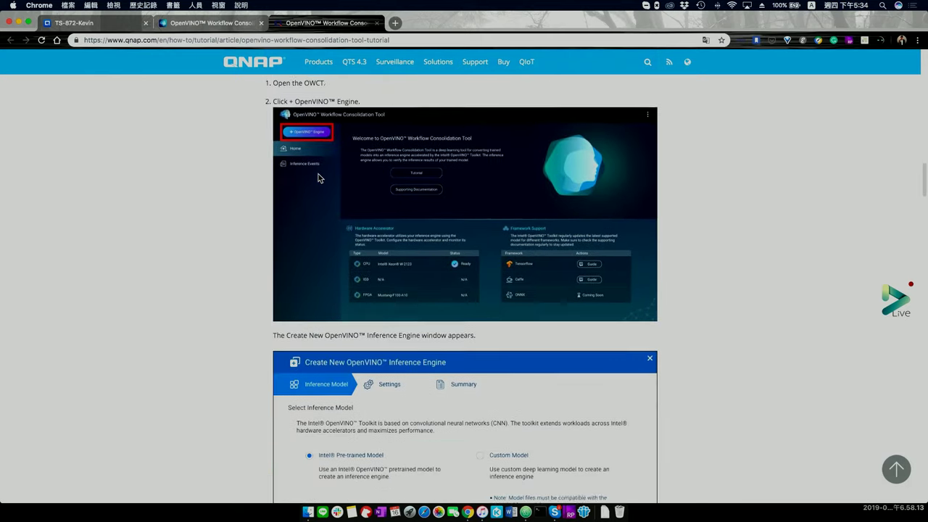
scroll(317, 177, down, 15)
scroll(317, 178, up, 20)
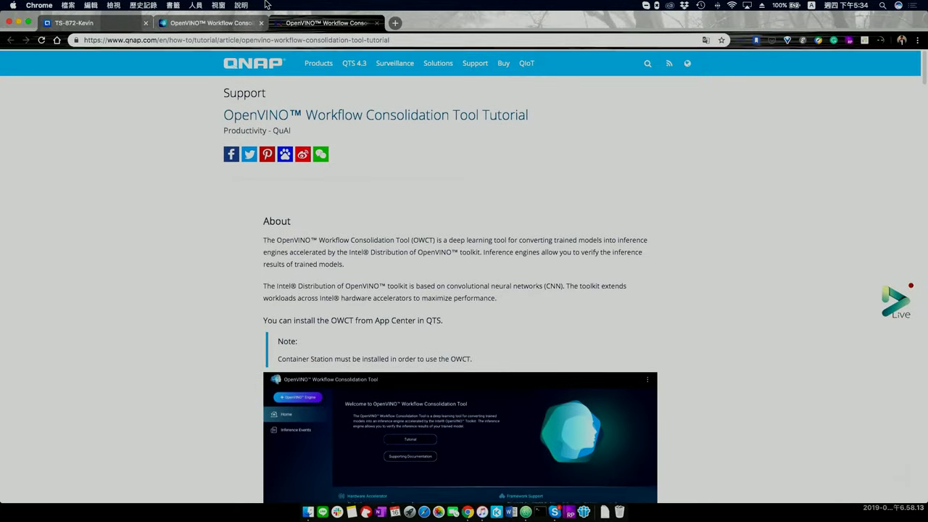
click(270, 24)
click(384, 243)
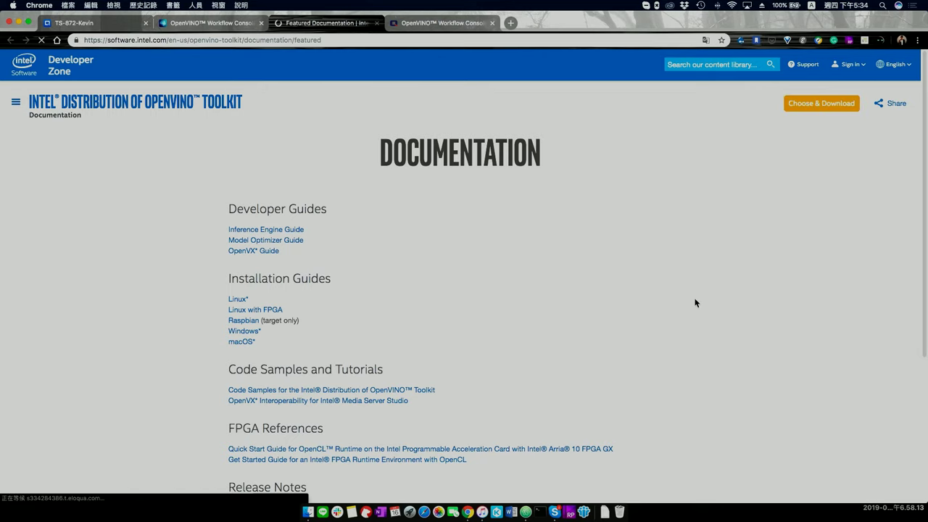
Step: In the other browser window, view the OpenVINO toolkit's download options and return to its overview page
key(ctrl+Right)
key(ctrl+Right)
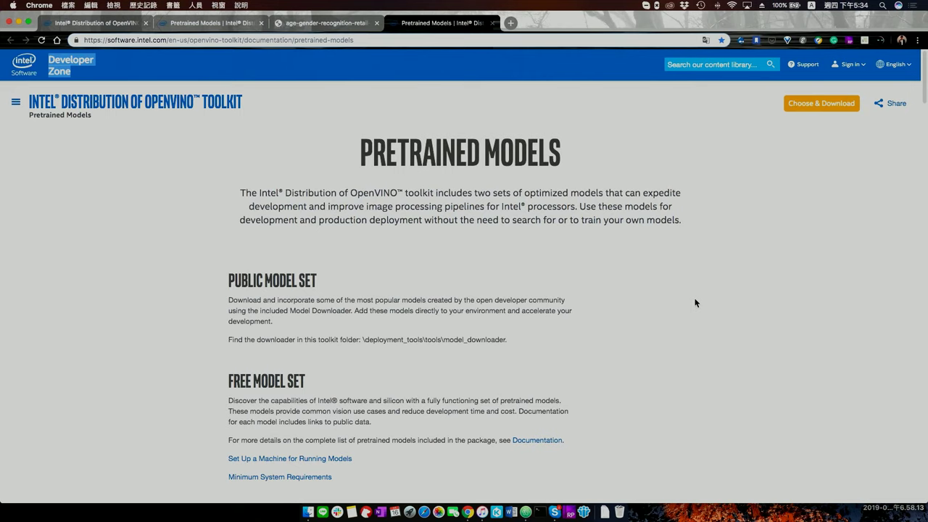
click(78, 23)
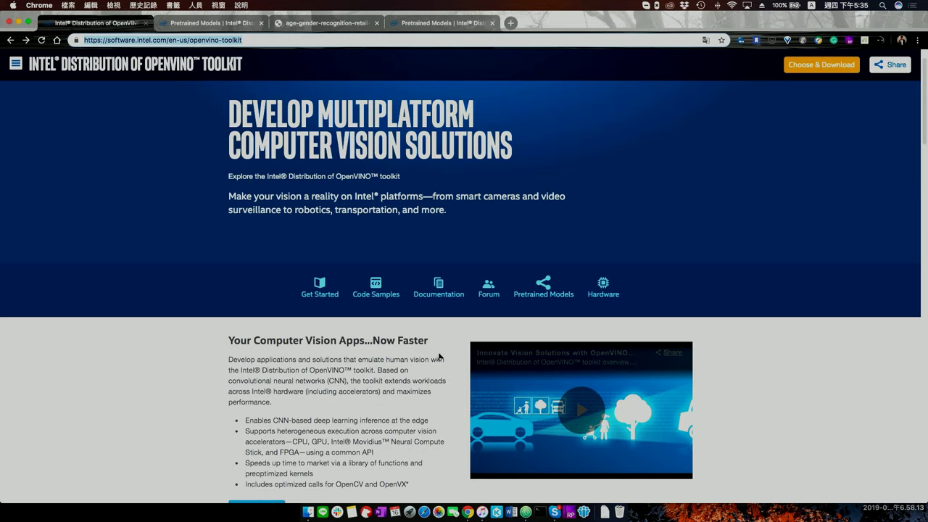
click(819, 65)
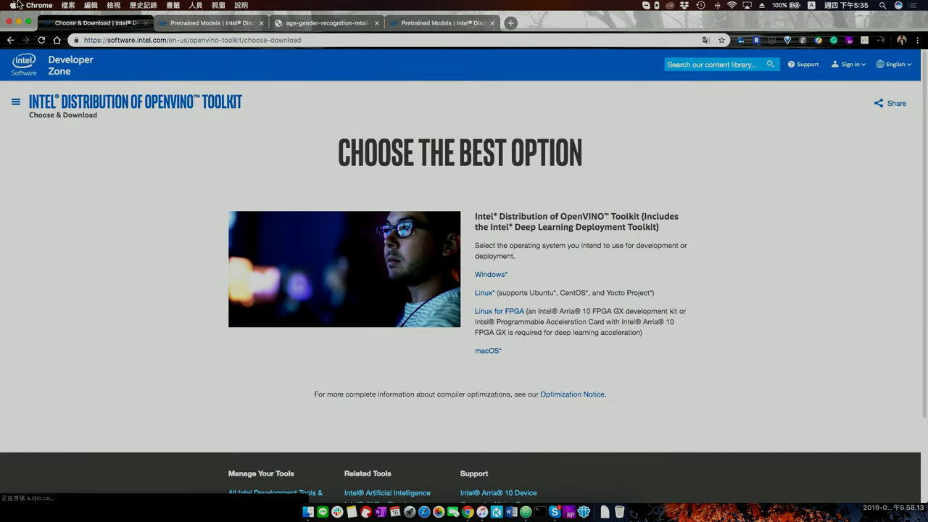
click(10, 40)
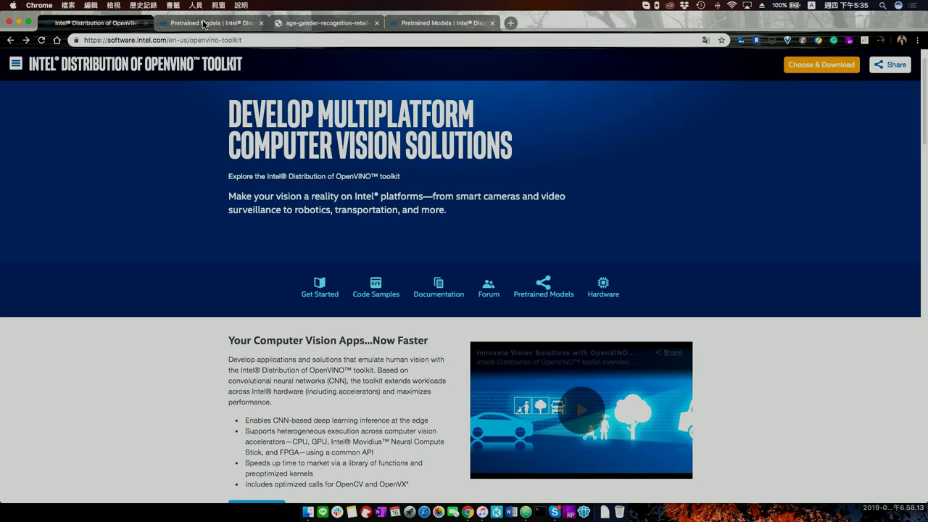
Step: Browse Intel's pretrained models page, focusing on the free model set and its Age & Gender Recognition model
click(204, 23)
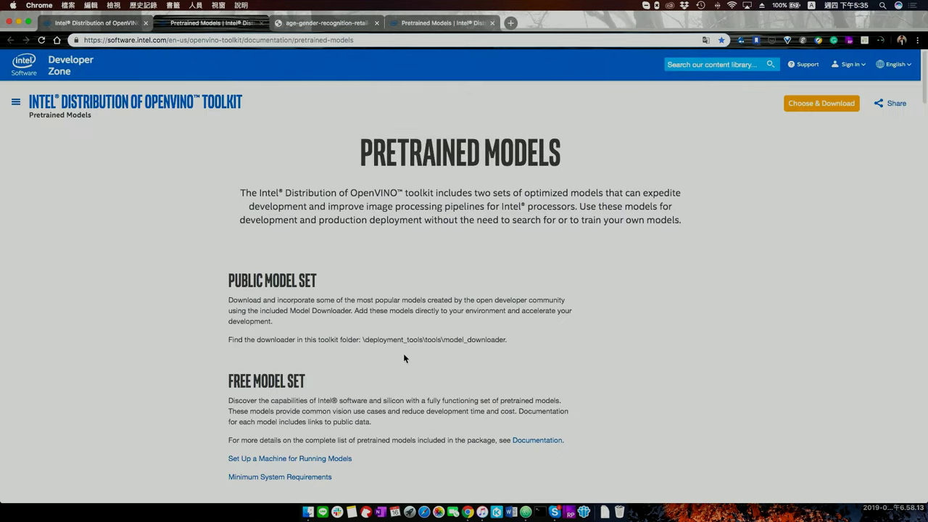
scroll(403, 353, down, 15)
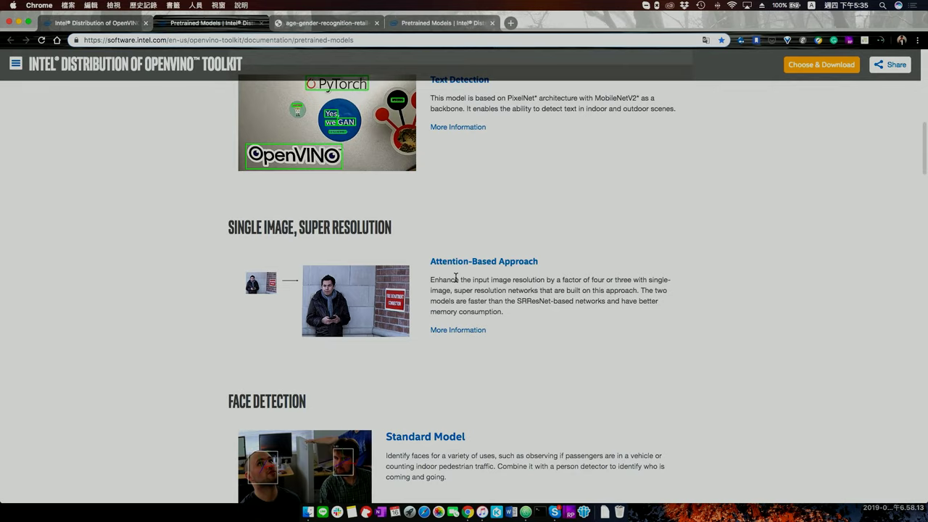
scroll(455, 278, up, 15)
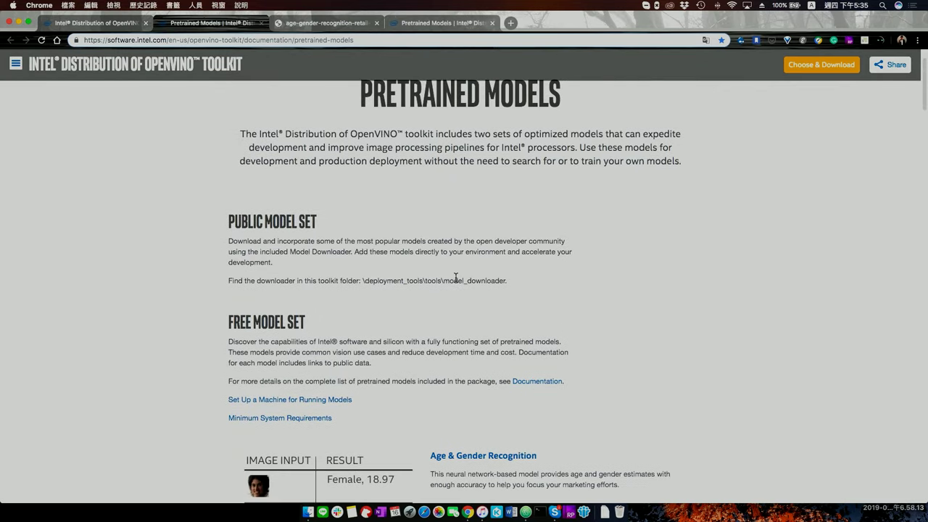
scroll(430, 344, down, 5)
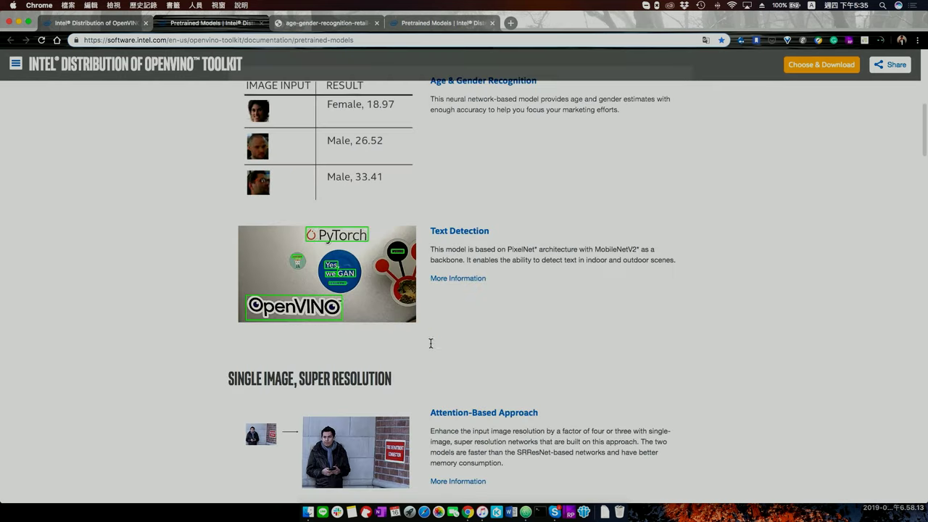
scroll(431, 347, up, 2)
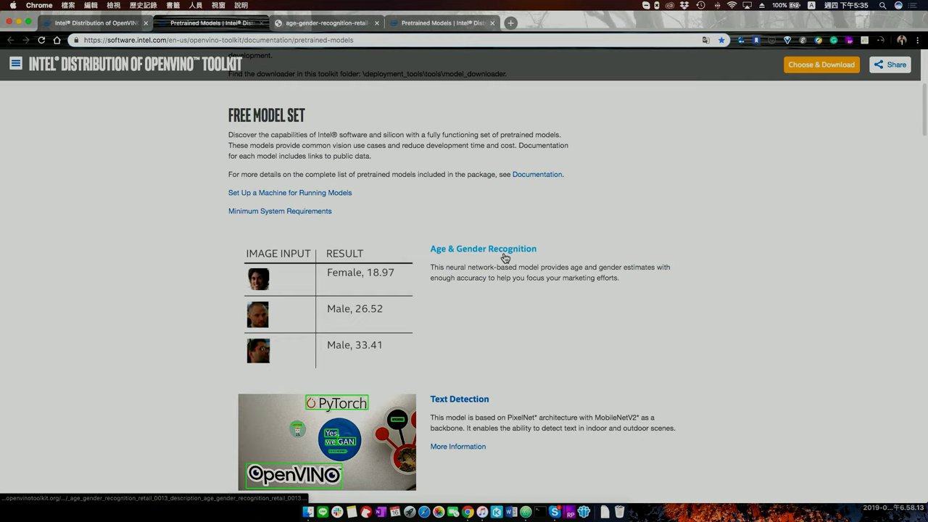
scroll(466, 343, down, 1)
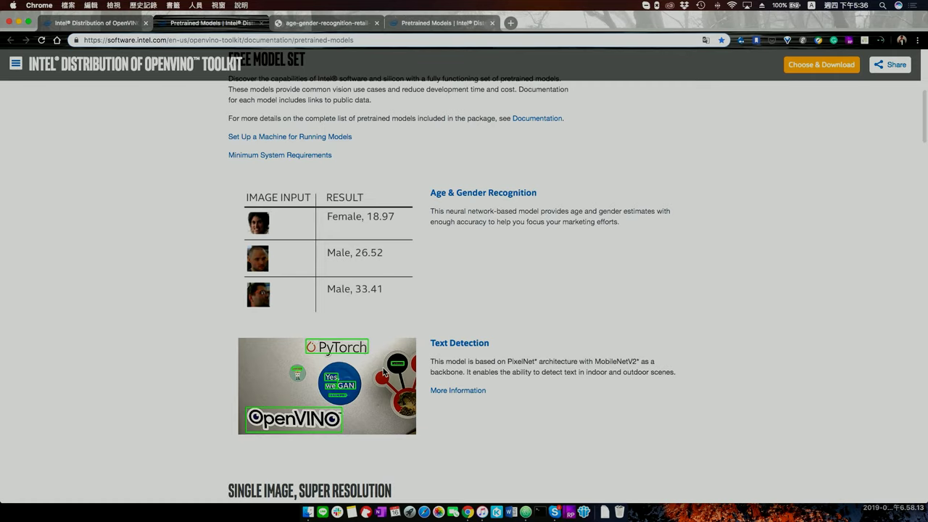
Step: Examine the age-gender-recognition-retail-0013 documentation, including its examples, specification, accuracy, inputs and outputs
click(299, 23)
scroll(355, 284, down, 3)
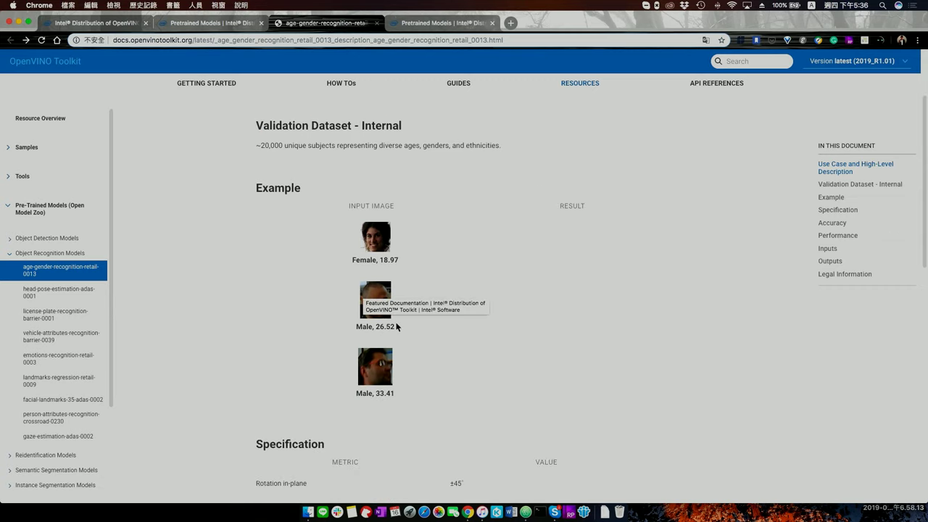
scroll(362, 304, up, 3)
scroll(404, 385, down, 8)
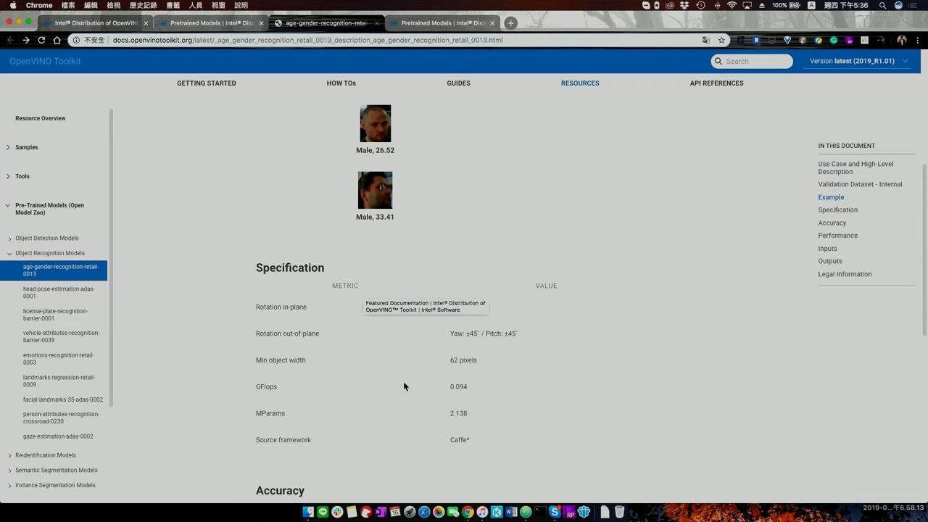
scroll(404, 386, down, 5)
scroll(404, 386, up, 7)
scroll(404, 385, up, 2)
scroll(404, 385, down, 7)
scroll(404, 297, down, 7)
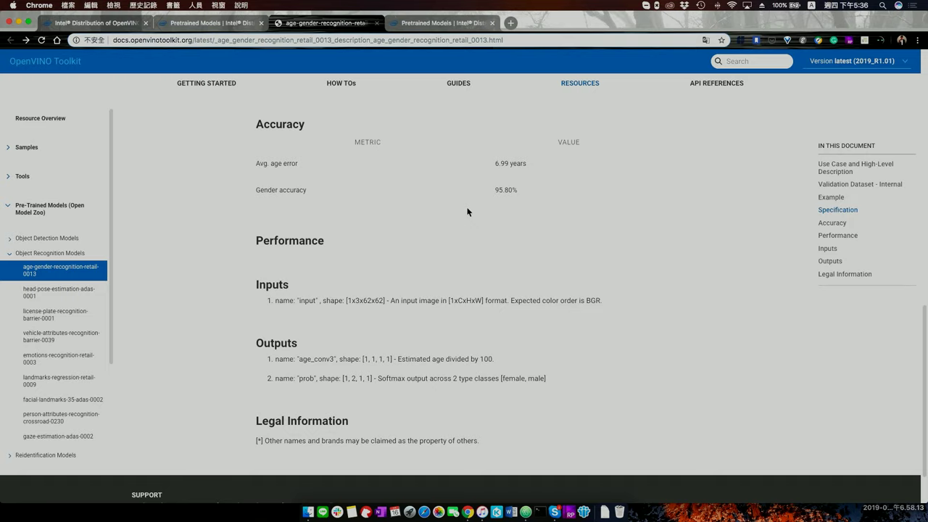
Step: Return to the OpenVINO Workflow Consolidation Tool and open its inference events list
click(424, 28)
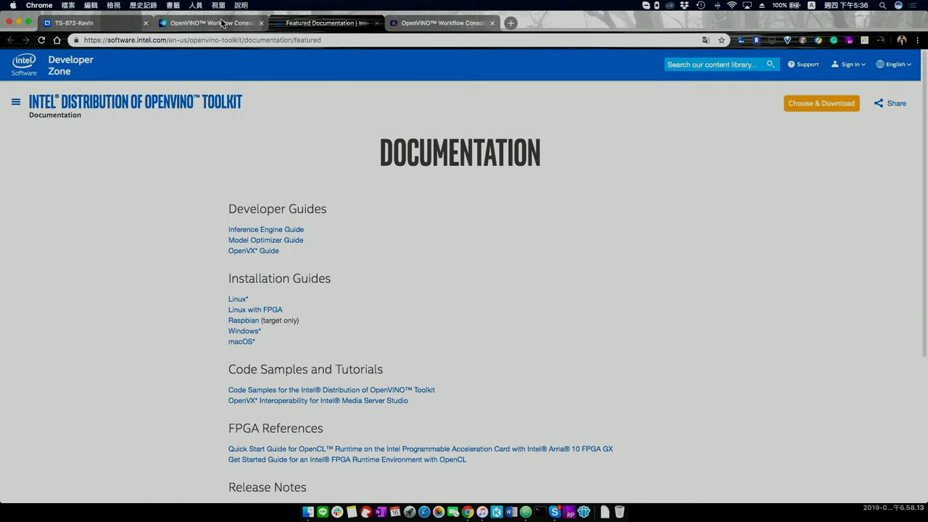
click(196, 22)
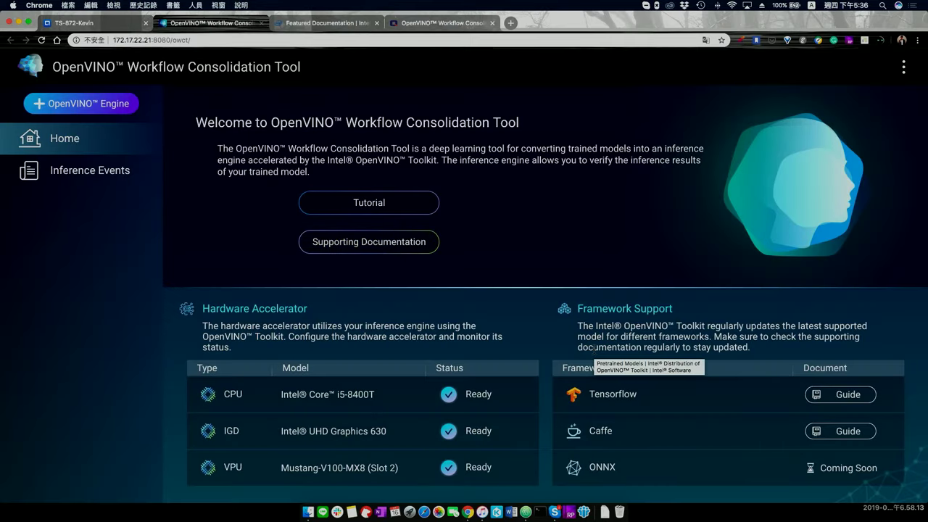
click(77, 177)
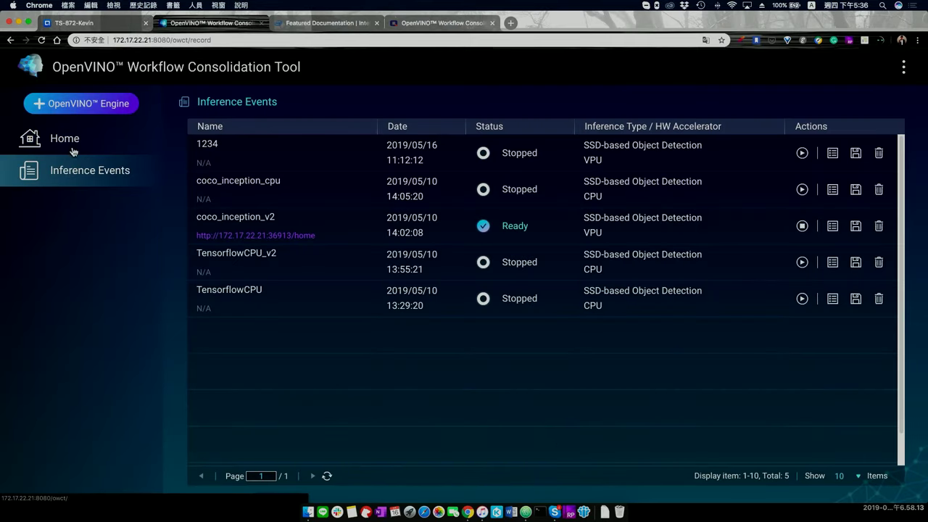
Step: Start a new inference engine from an Intel Pre-trained Model and name it with the presenter's first name followed by OpenVINO
click(104, 113)
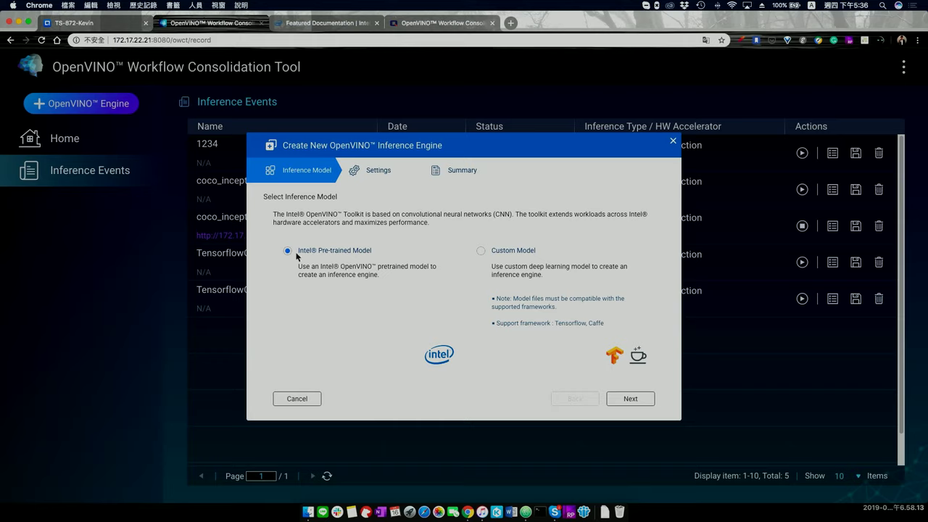
click(630, 399)
click(425, 235)
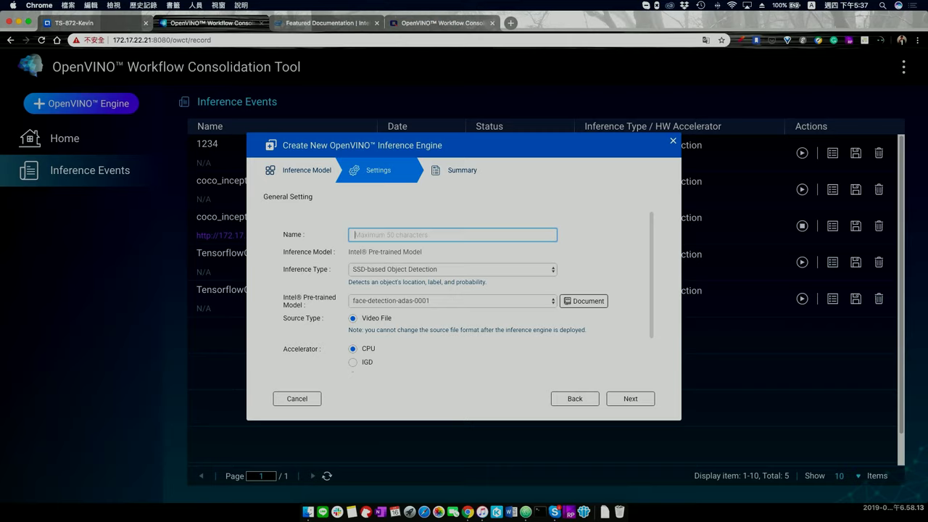
text(Rf)
key(BackSpace)
key(BackSpace)
text(Rf)
text(ez)
text(on)
text(OpenVINO)
Step: Set the new engine's inference type to SSD-based Object Detection
scroll(421, 301, down, 2)
scroll(424, 269, up, 2)
click(393, 271)
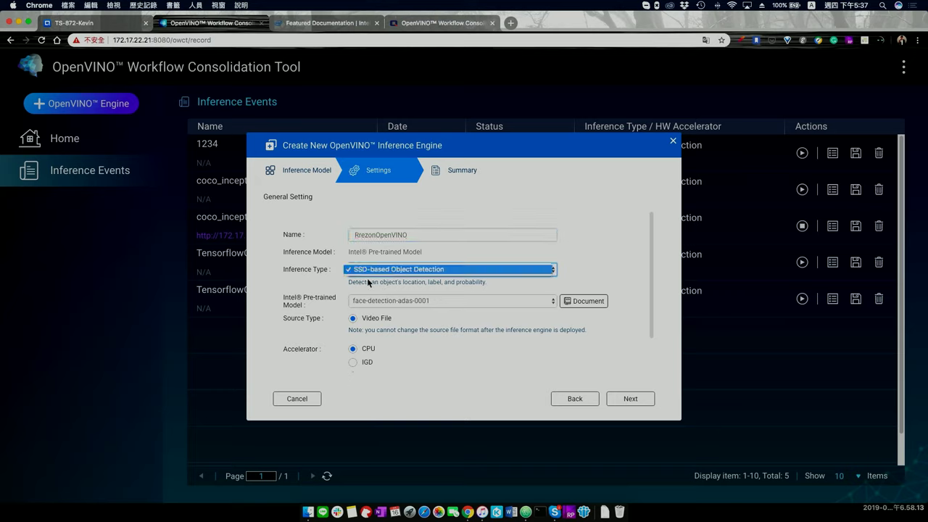
click(435, 271)
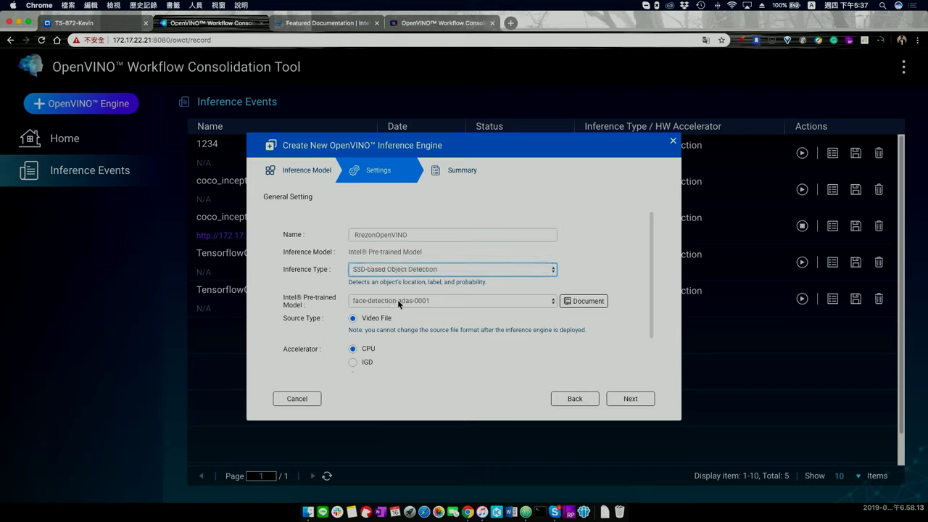
Step: Select face-detection-retail-0004 as the Intel pre-trained model and briefly check the linked documentation page
click(388, 304)
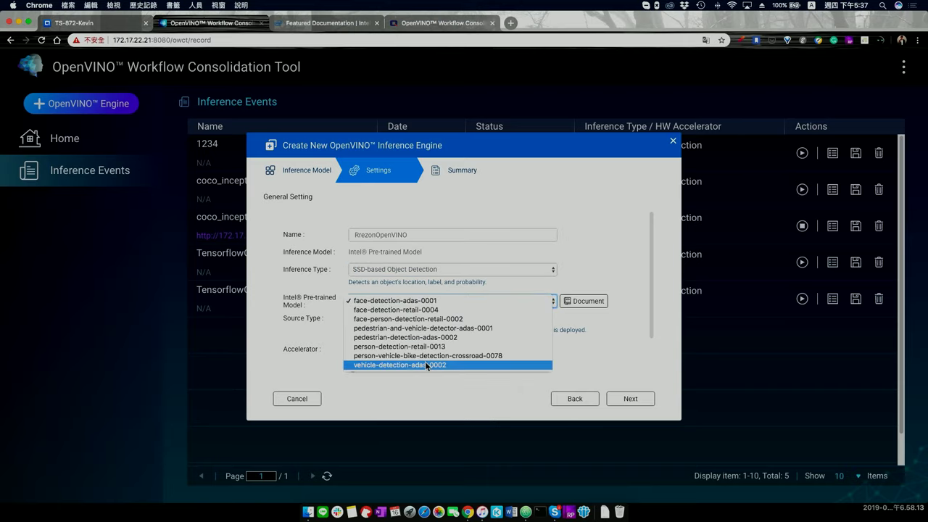
click(442, 310)
click(587, 302)
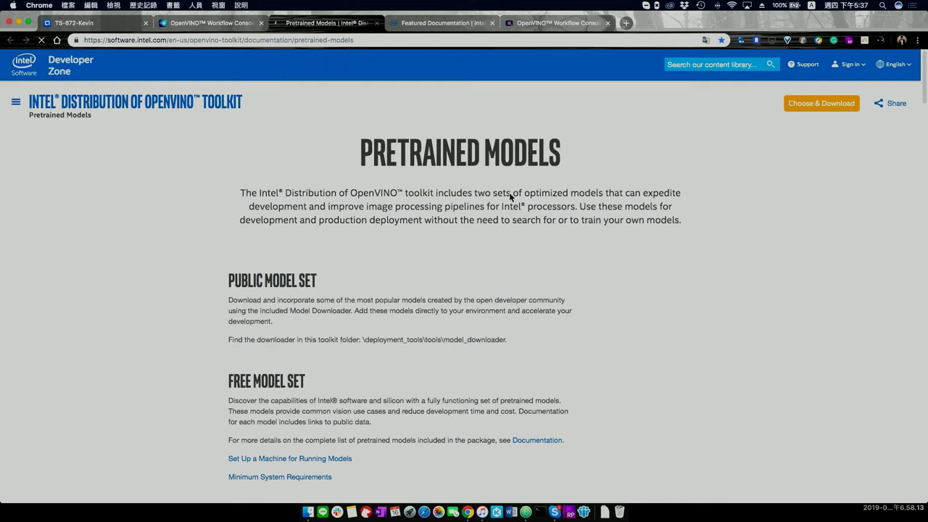
click(377, 25)
Step: Try the VPU and IGD accelerators and FP16 precision for the new engine, and return it to CPU
scroll(406, 365, down, 2)
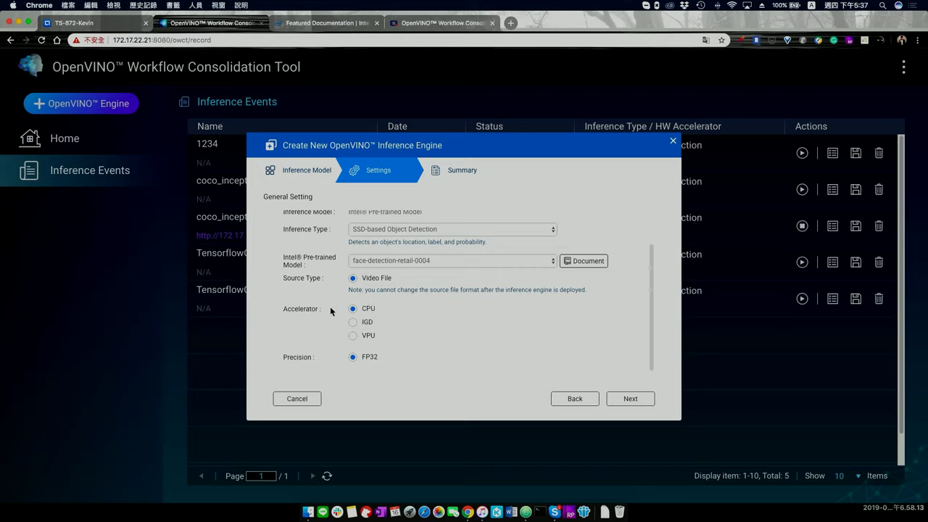
triple_click(282, 310)
click(353, 335)
drag(322, 356, 283, 356)
click(282, 356)
click(352, 322)
scroll(369, 339, down, 1)
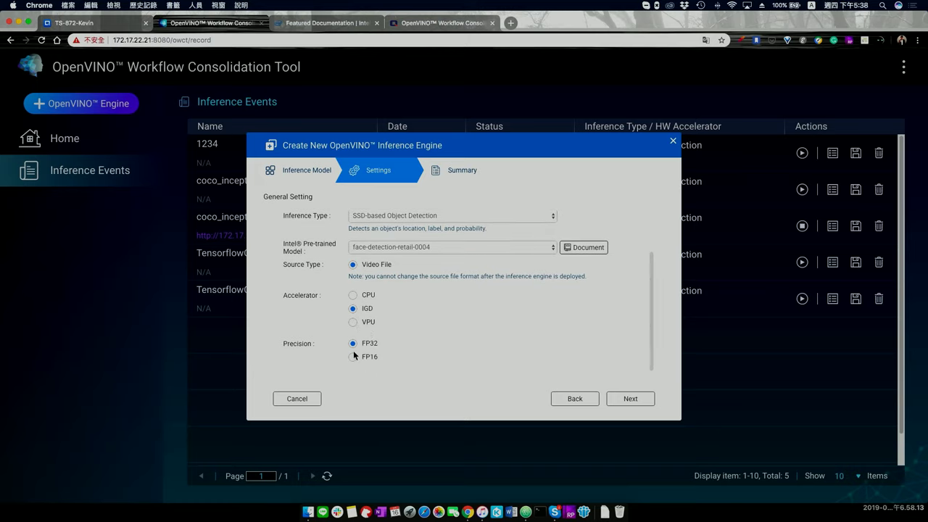
click(353, 358)
click(352, 342)
click(353, 294)
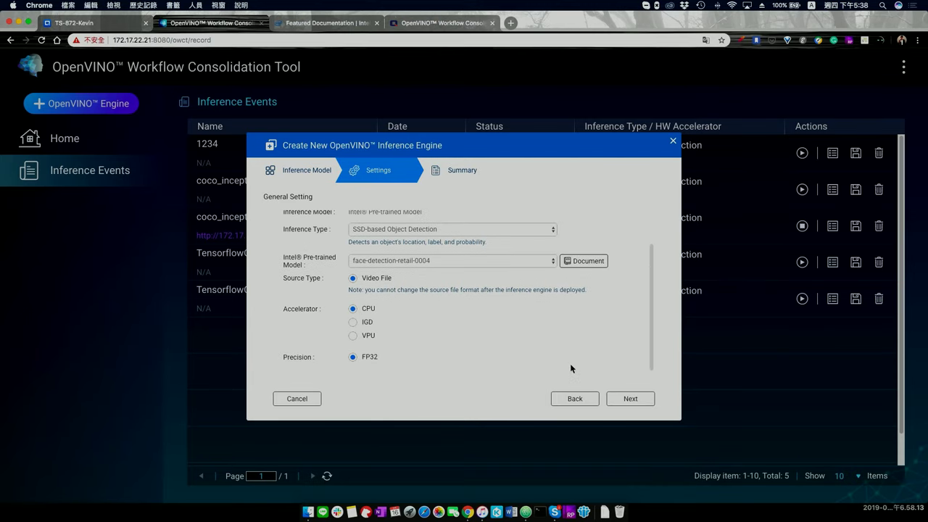
Step: Create the face detection engine with the reviewed CPU and FP32 settings and refresh the inference events list
scroll(569, 364, up, 1)
scroll(606, 356, down, 1)
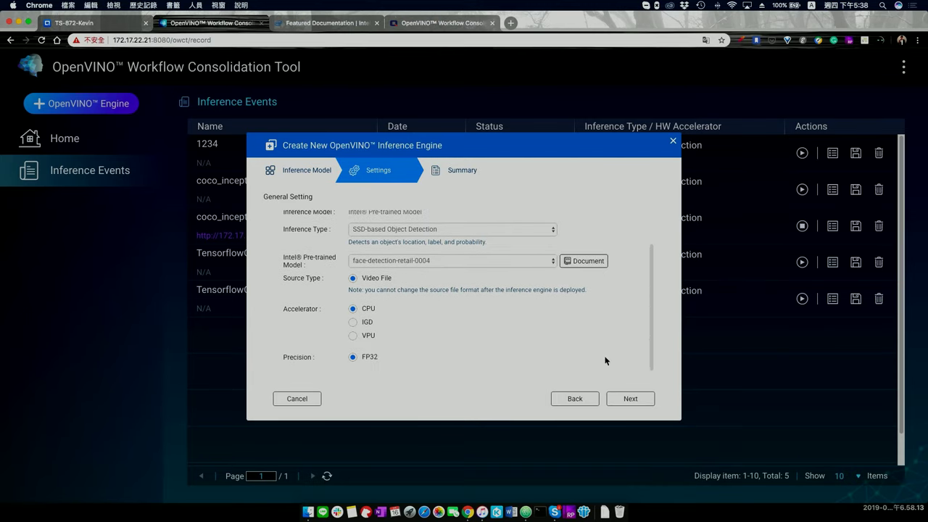
click(627, 398)
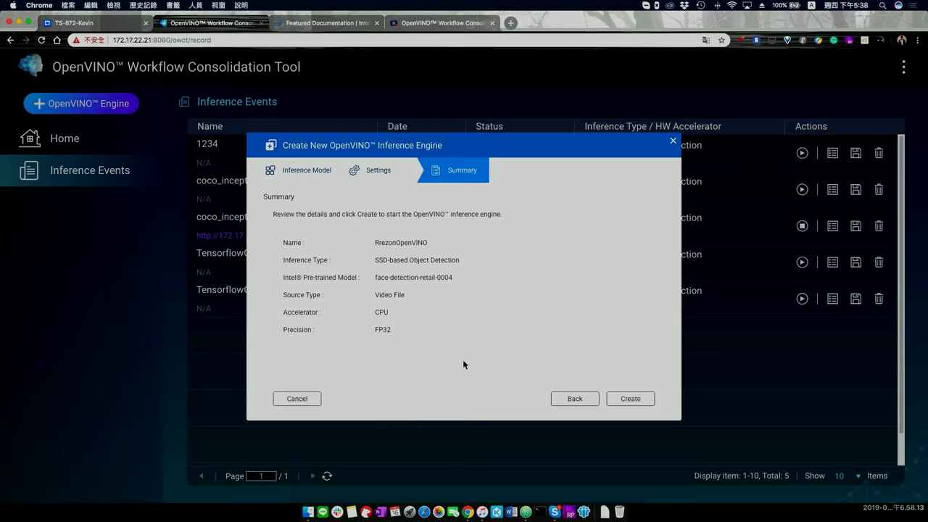
click(630, 399)
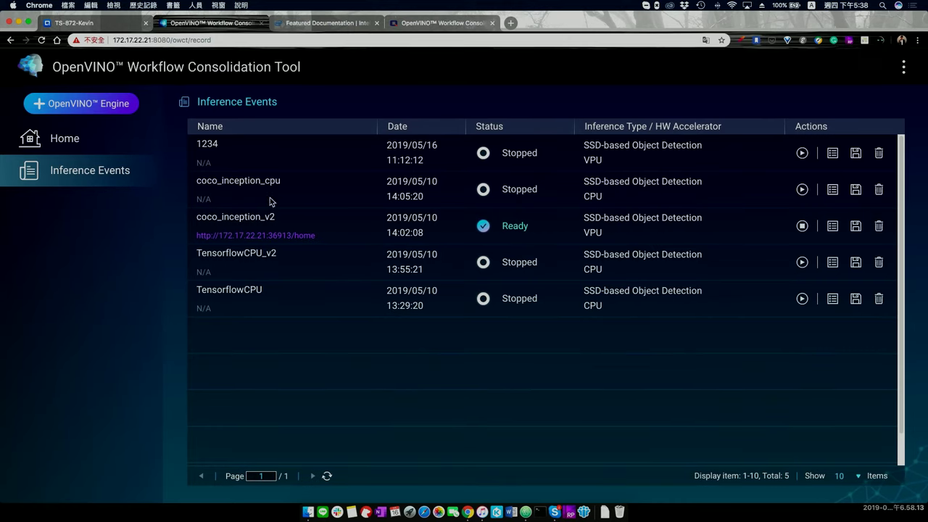
click(102, 153)
click(95, 169)
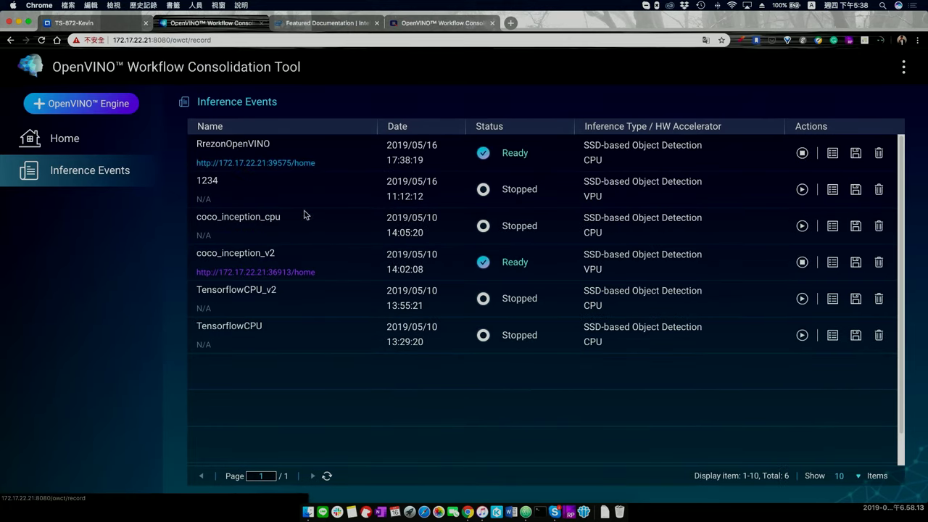
Step: Open the object detection page of the newly created face detection engine
click(281, 162)
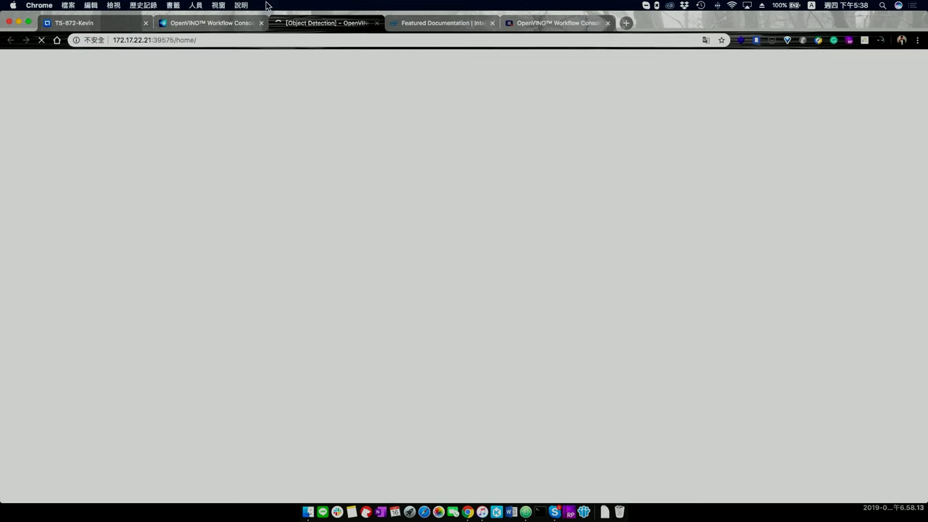
key(ctrl+shift+Tab)
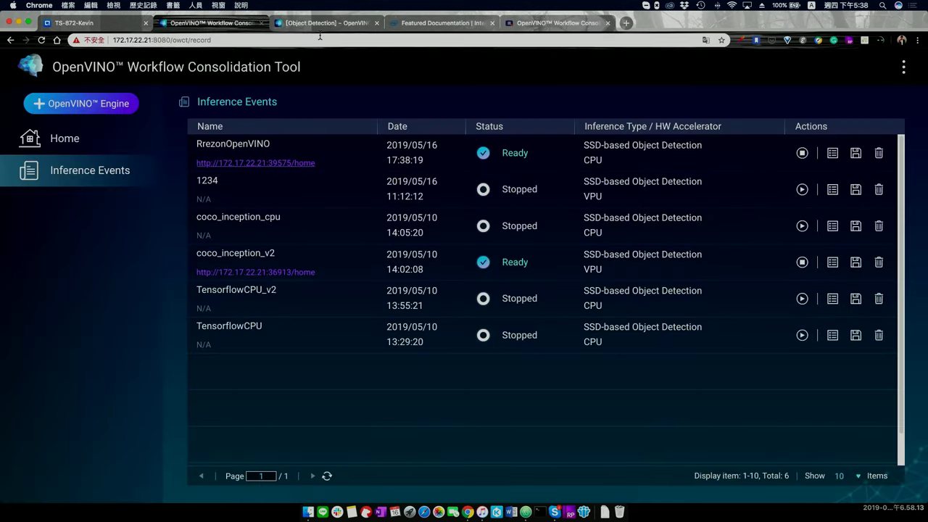
click(339, 27)
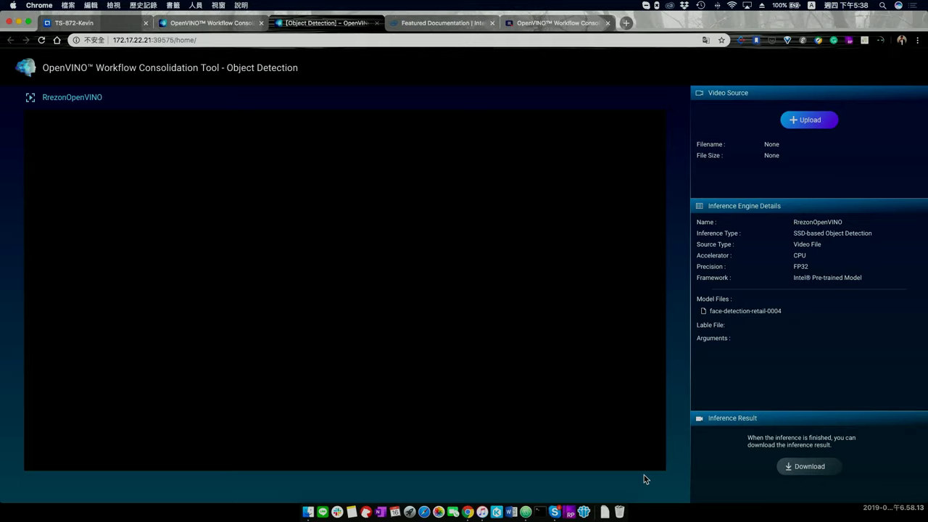
click(806, 122)
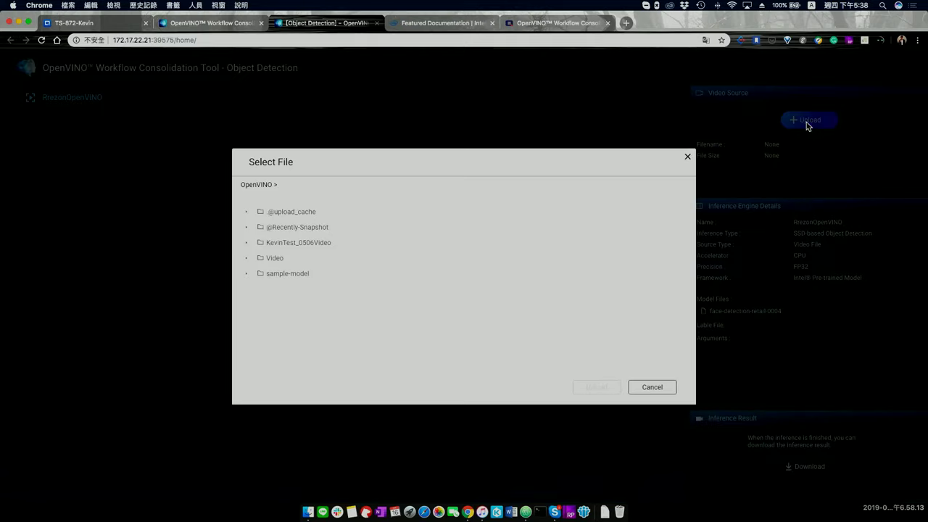
click(248, 258)
scroll(356, 355, down, 2)
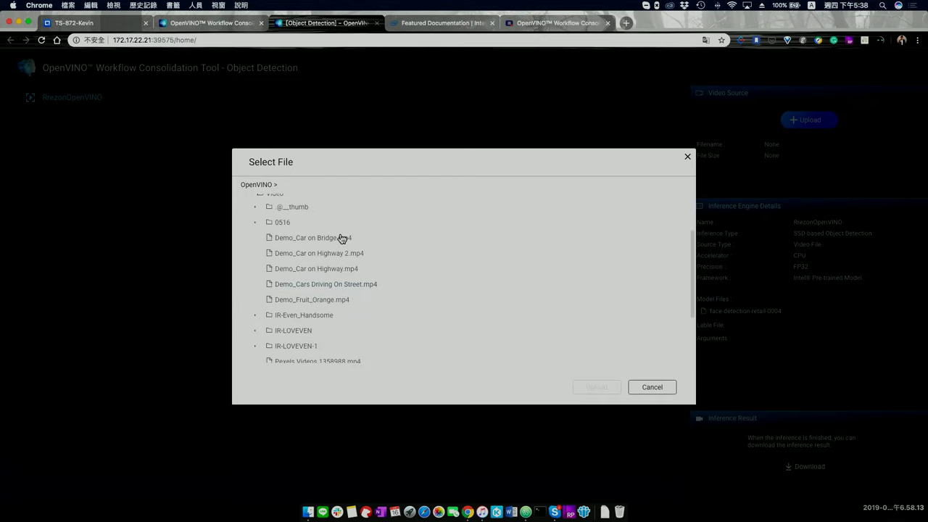
click(651, 385)
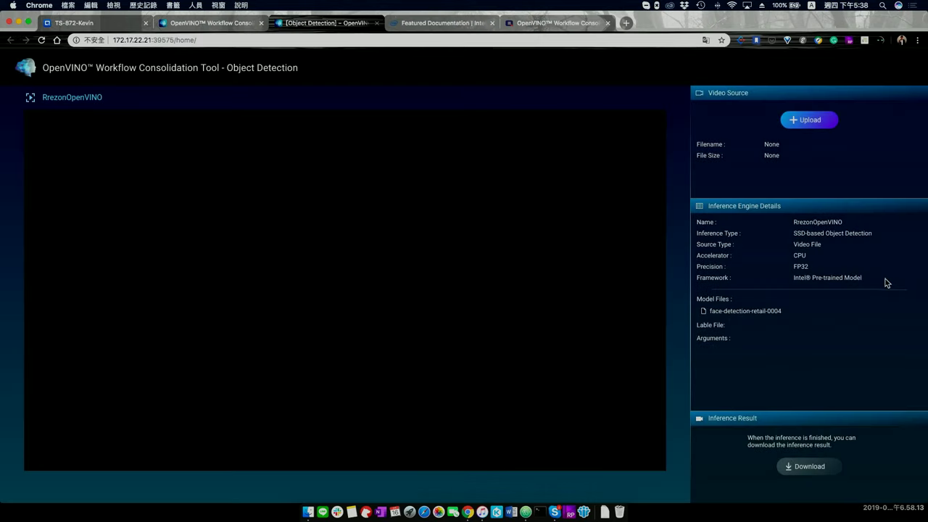
triple_click(707, 316)
Step: Upload Crowd_Running.mp4 from the 0506 test video folder as the engine's video source
click(797, 119)
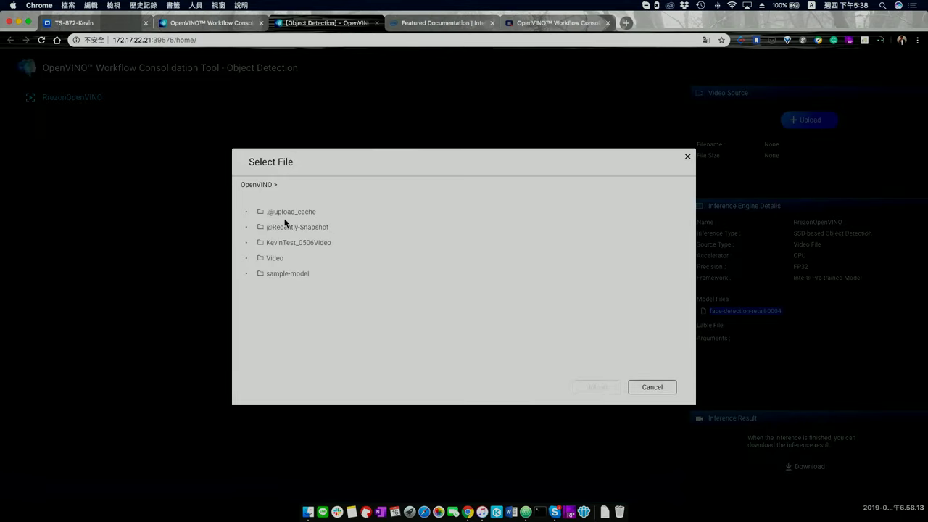
click(246, 259)
scroll(311, 335, down, 5)
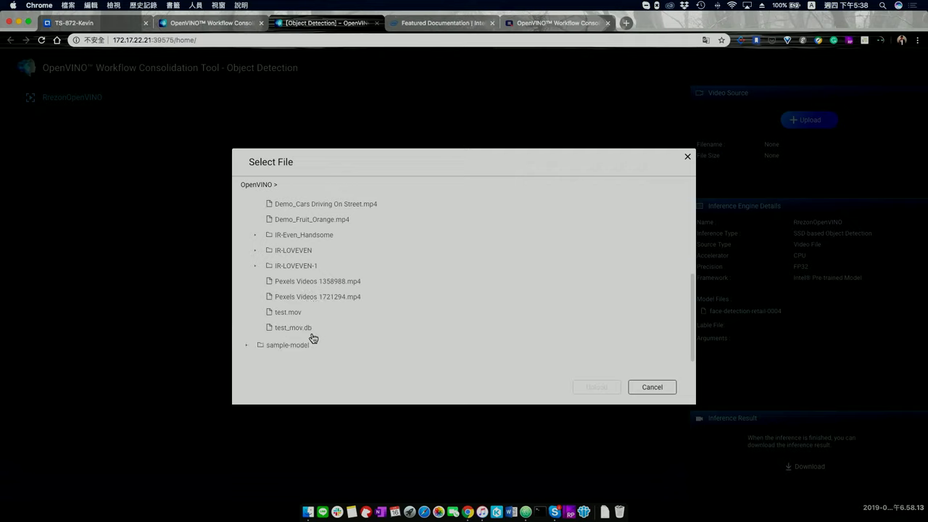
scroll(313, 338, up, 4)
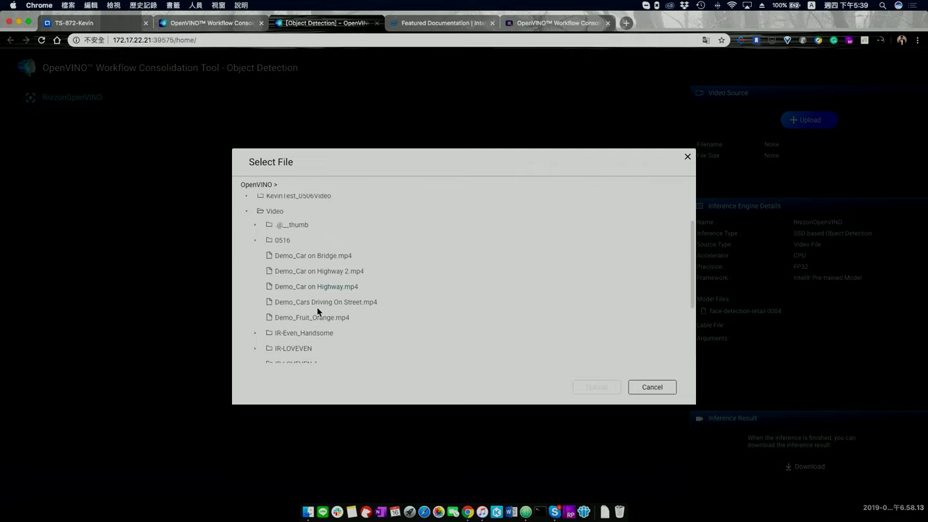
scroll(326, 298, down, 5)
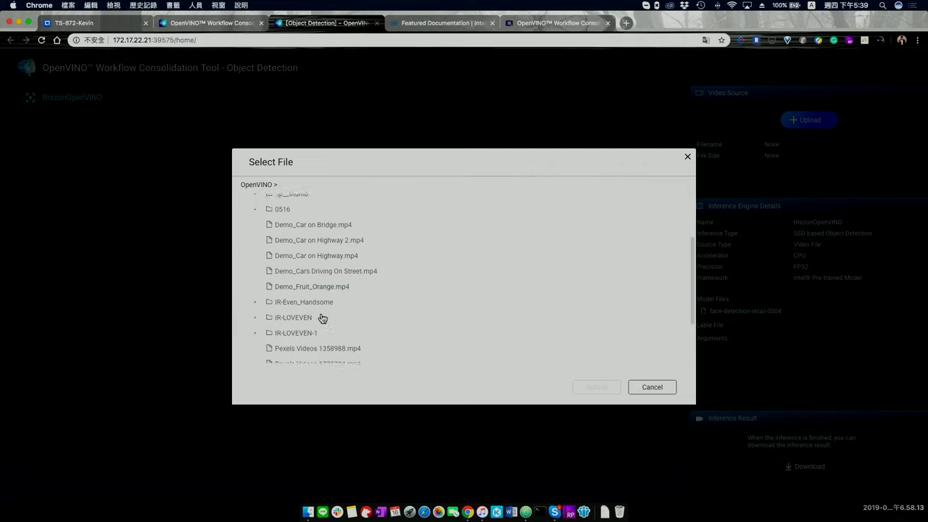
scroll(272, 304, up, 5)
click(247, 241)
click(247, 242)
scroll(307, 302, down, 2)
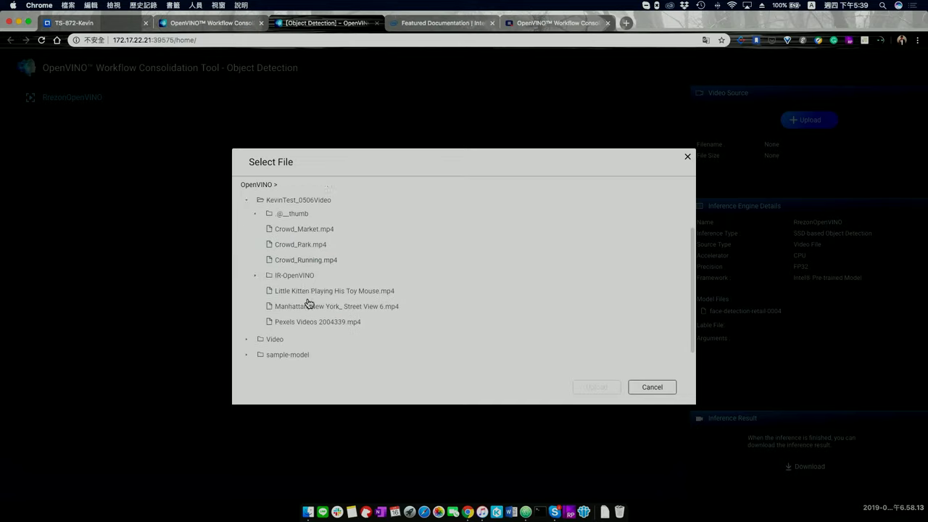
click(299, 251)
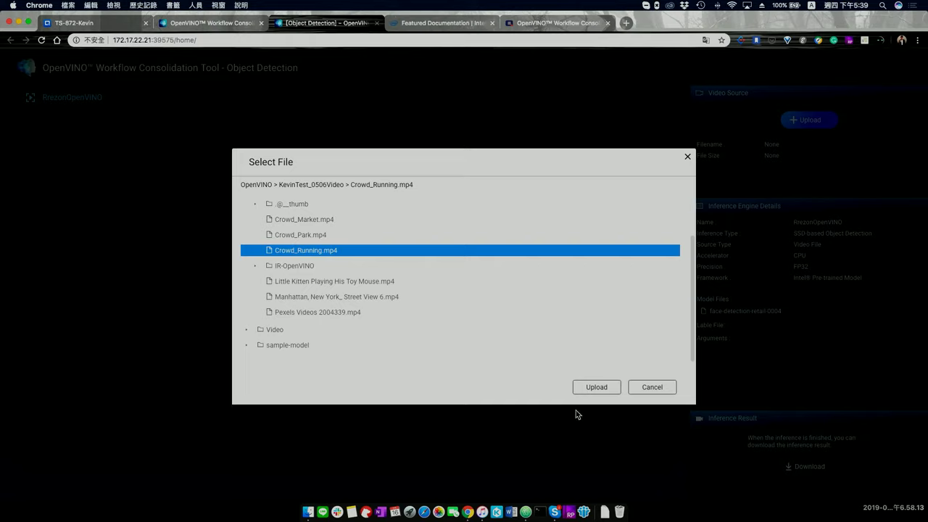
click(605, 388)
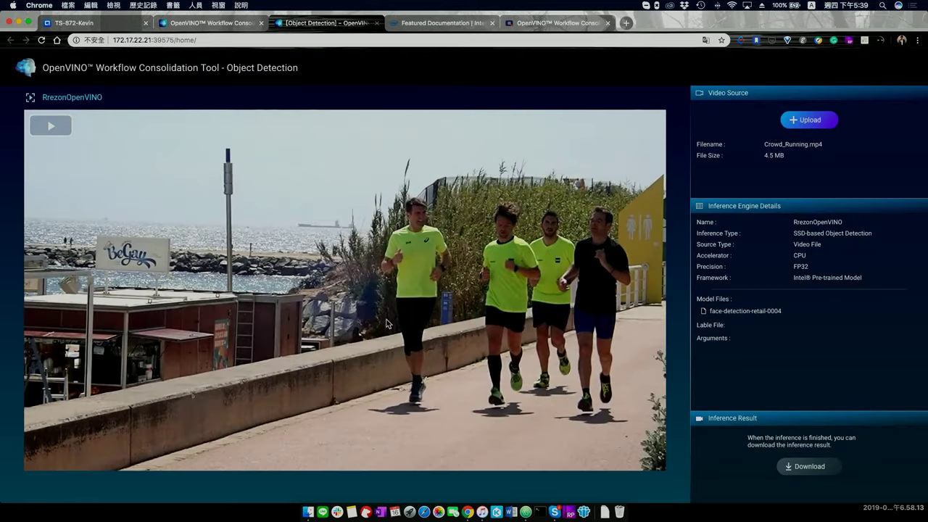
Step: Run face detection inference on the uploaded video and play back the annotated result
click(51, 126)
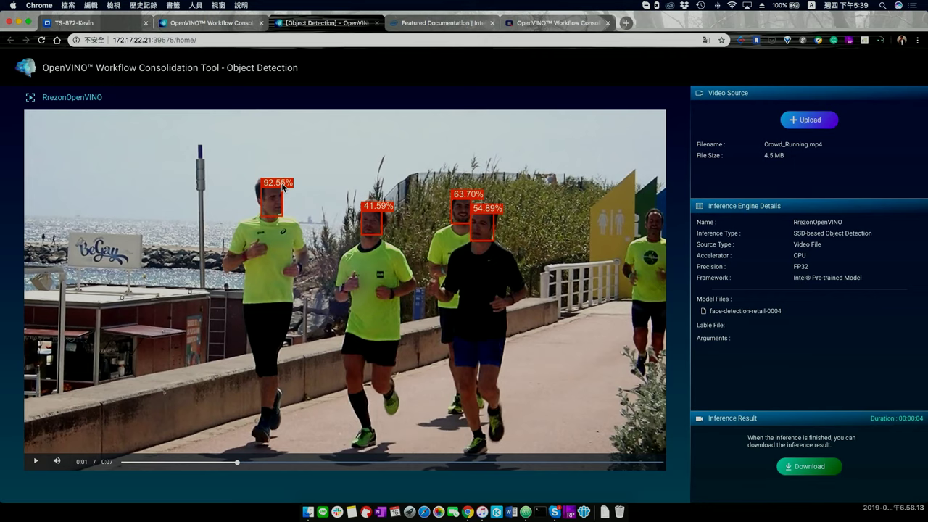
click(355, 304)
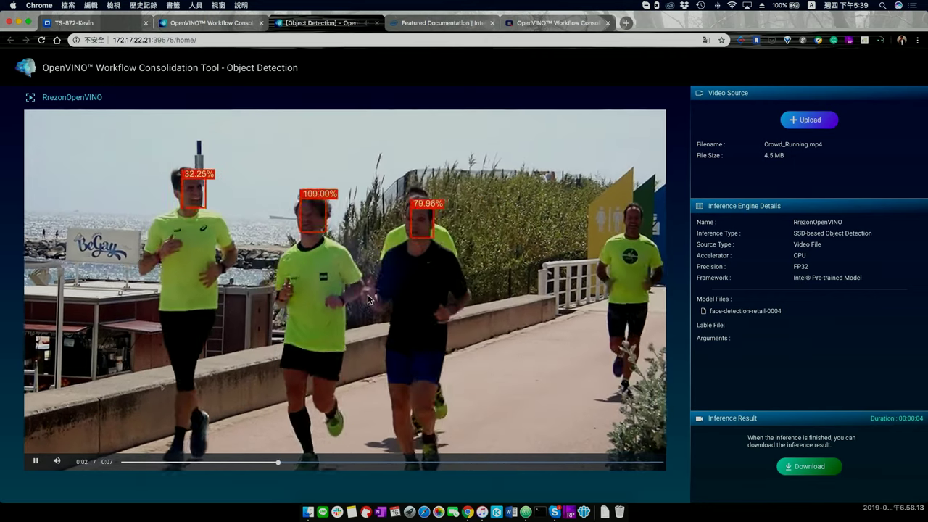
click(371, 293)
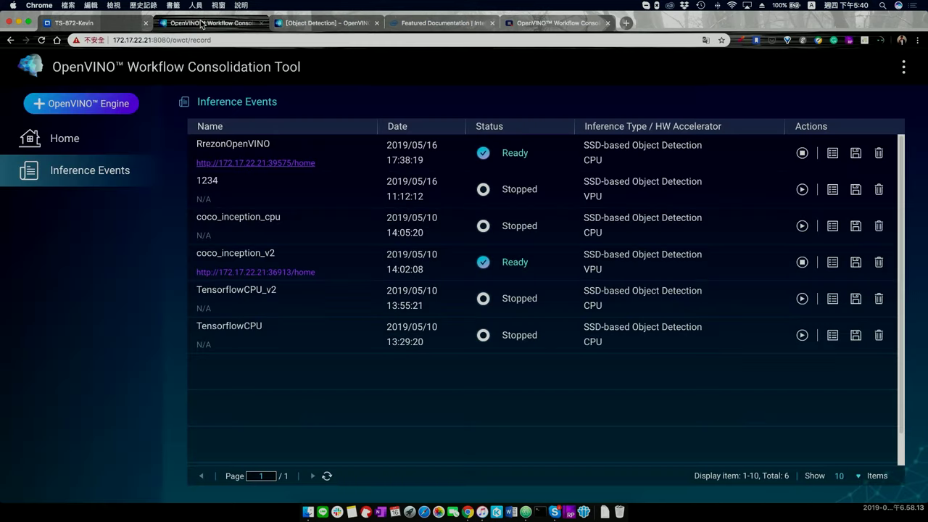
Step: Open the coco_inception_v2 engine from the inference events list and check its label file and model details
click(202, 22)
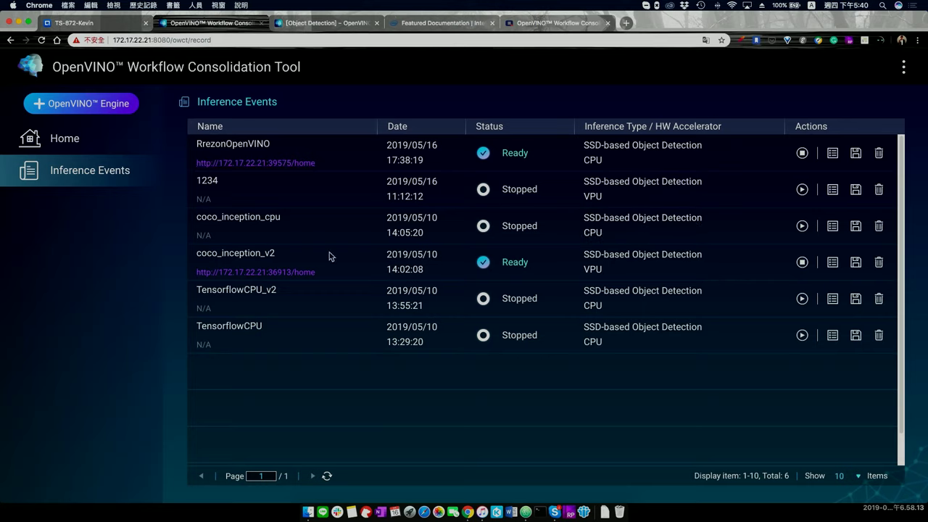
click(289, 272)
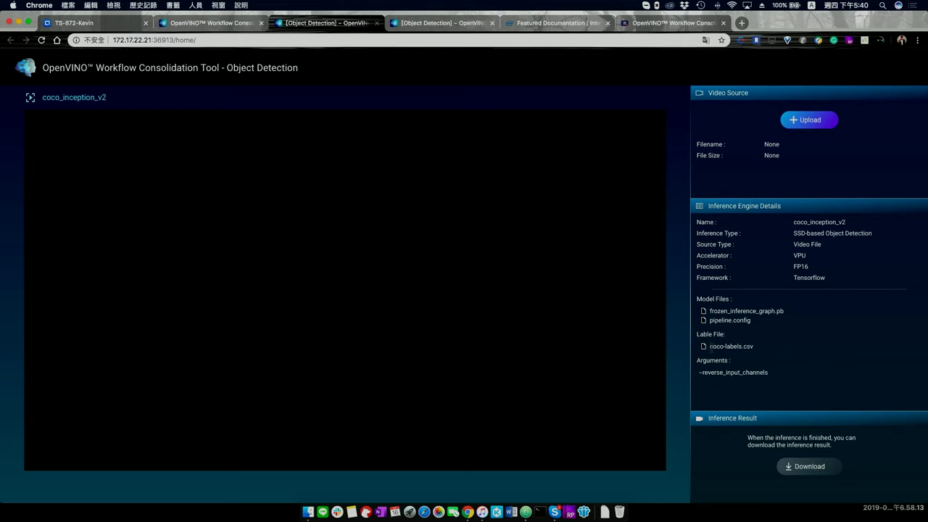
drag(710, 346, 760, 349)
click(769, 316)
Step: Start a new inference engine from a Custom Model and name it with the presenter's first name followed by VPU
click(211, 24)
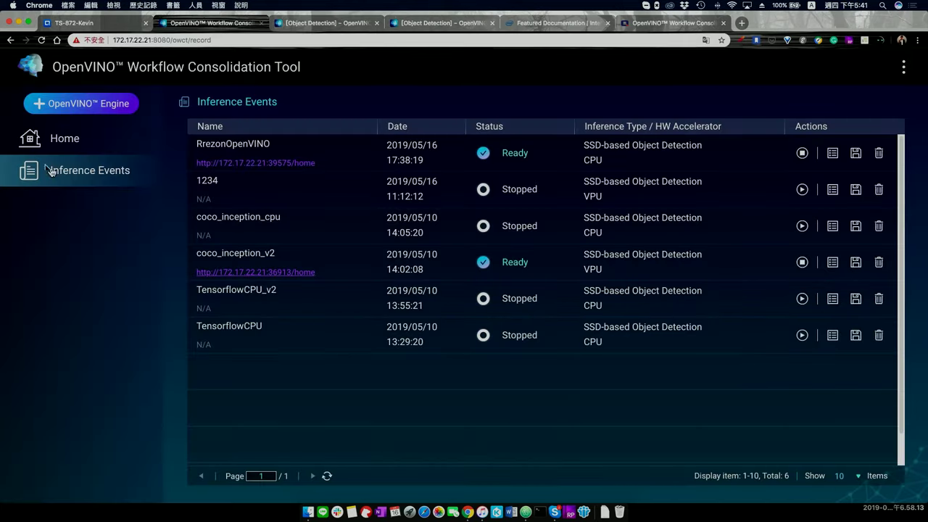
click(102, 105)
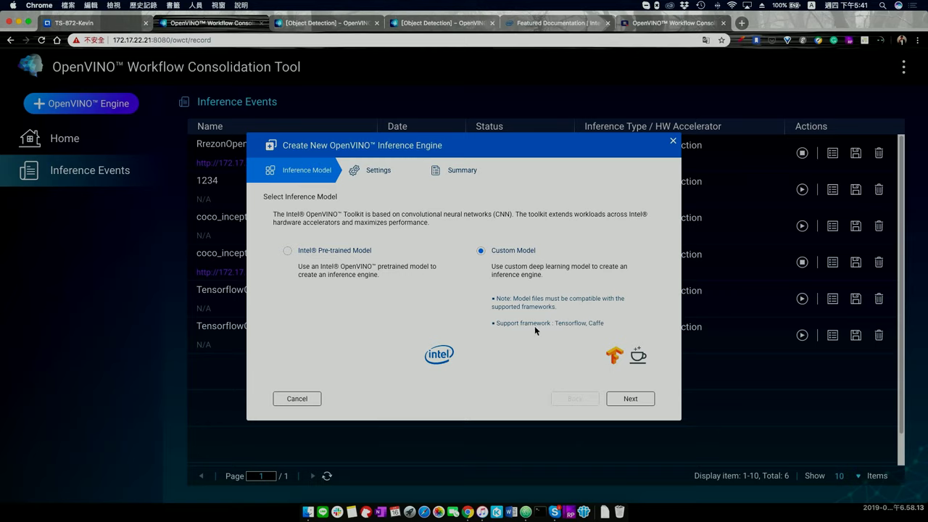
drag(496, 325, 611, 327)
click(611, 326)
click(628, 401)
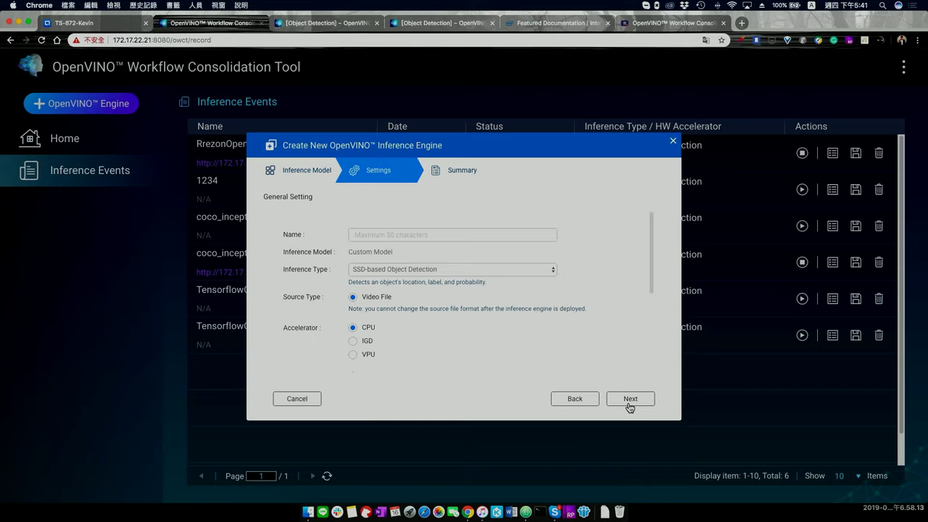
click(371, 230)
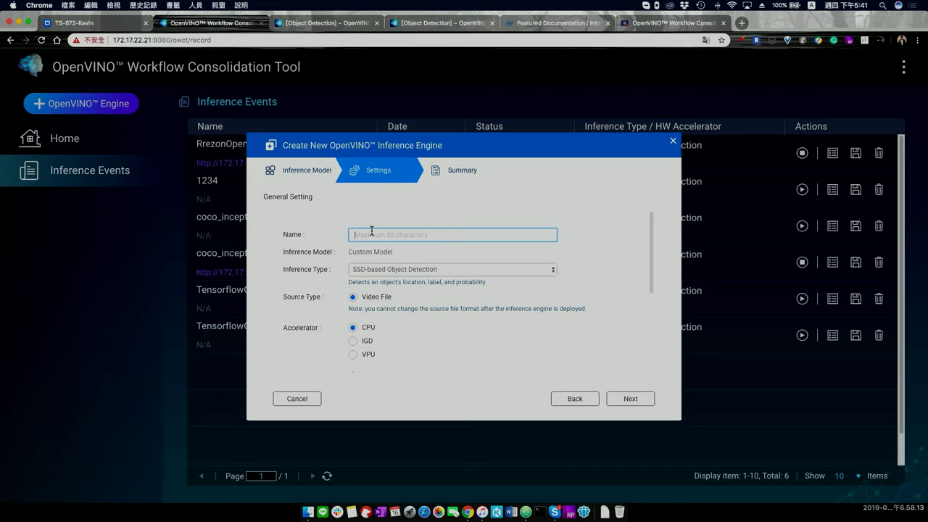
text(KevinVPU)
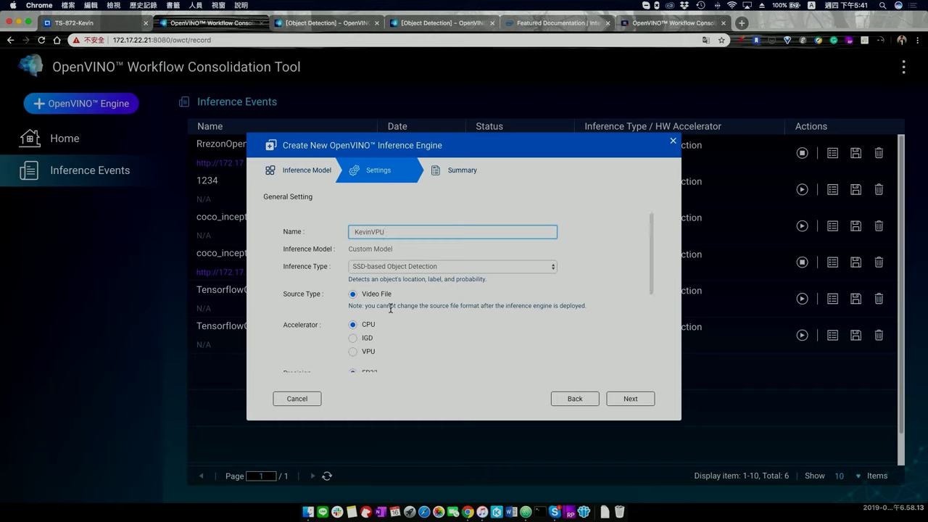
Step: Review the custom engine's framework and model file settings and set its accelerator to VPU
scroll(388, 306, down, 2)
scroll(390, 308, up, 2)
scroll(389, 306, down, 3)
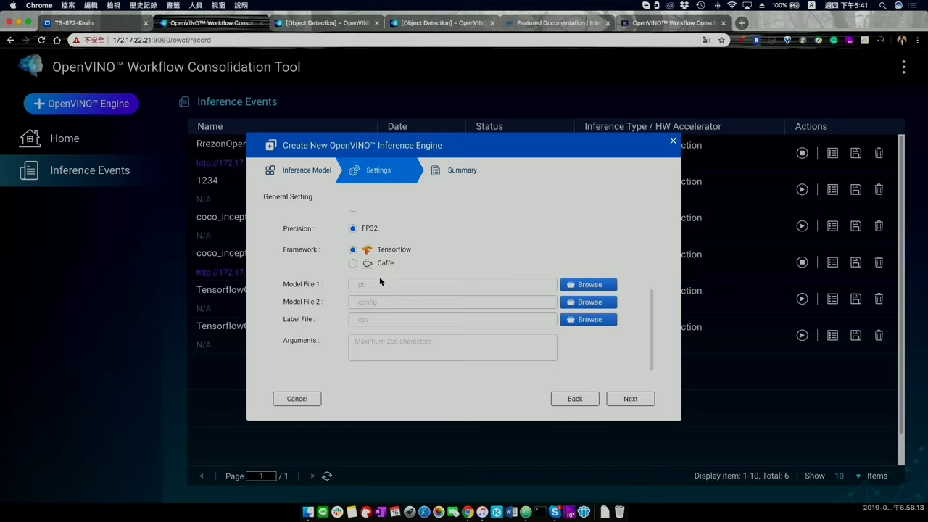
scroll(379, 276, up, 3)
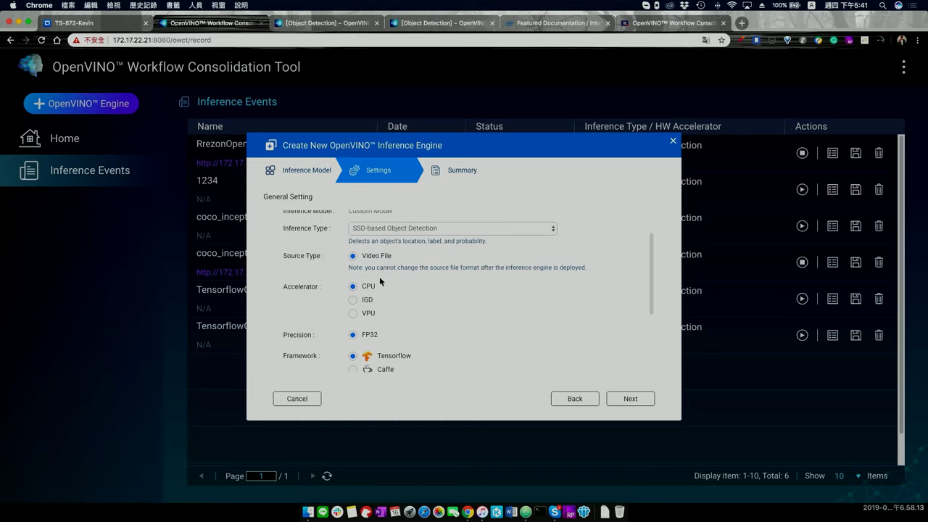
click(368, 313)
scroll(377, 326, down, 2)
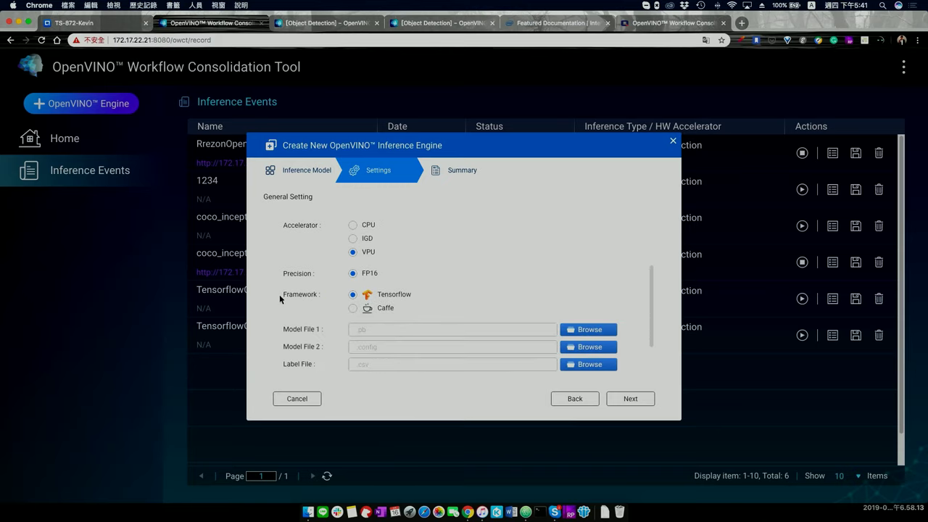
Step: Set Model File 1 of the custom engine to ssd_mobilenet_v2_coco.frozen.pb from sample-model/tensorflow/ssd_mobilenet_v2_coco
scroll(381, 319, down, 2)
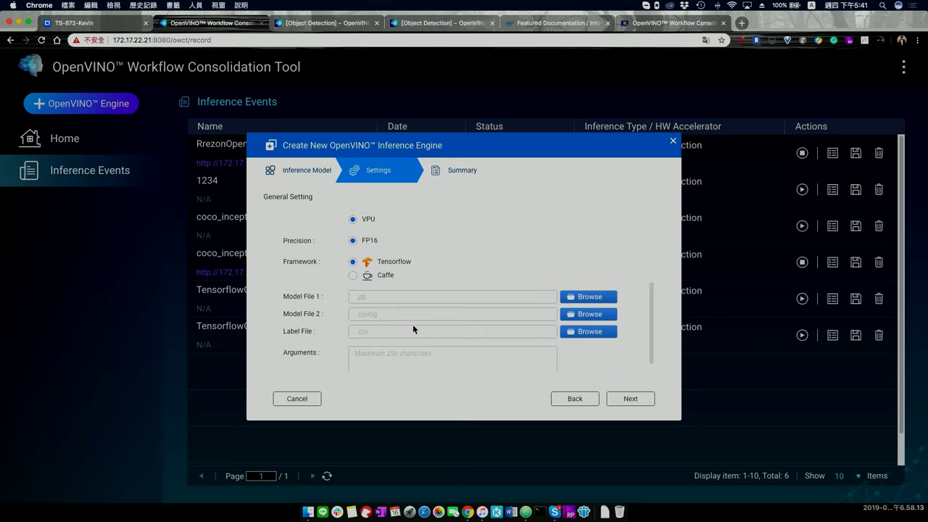
click(601, 298)
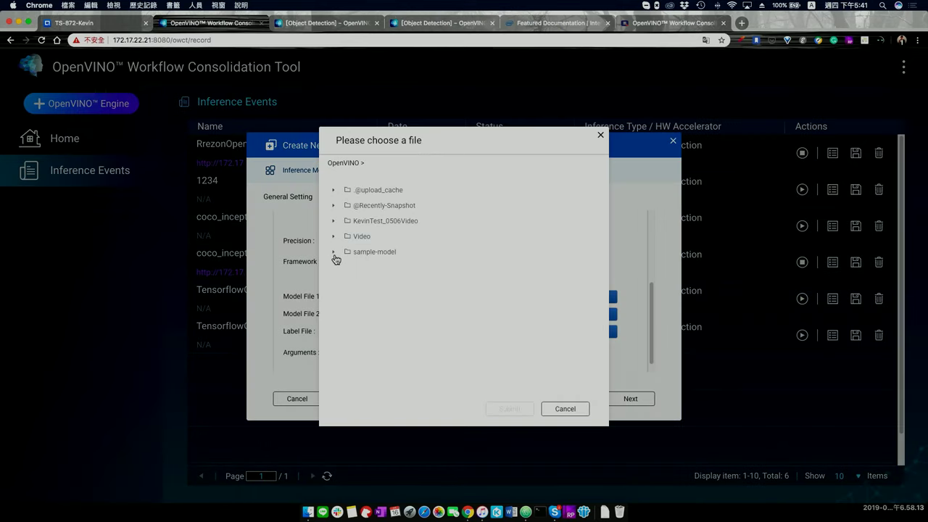
click(333, 252)
click(344, 266)
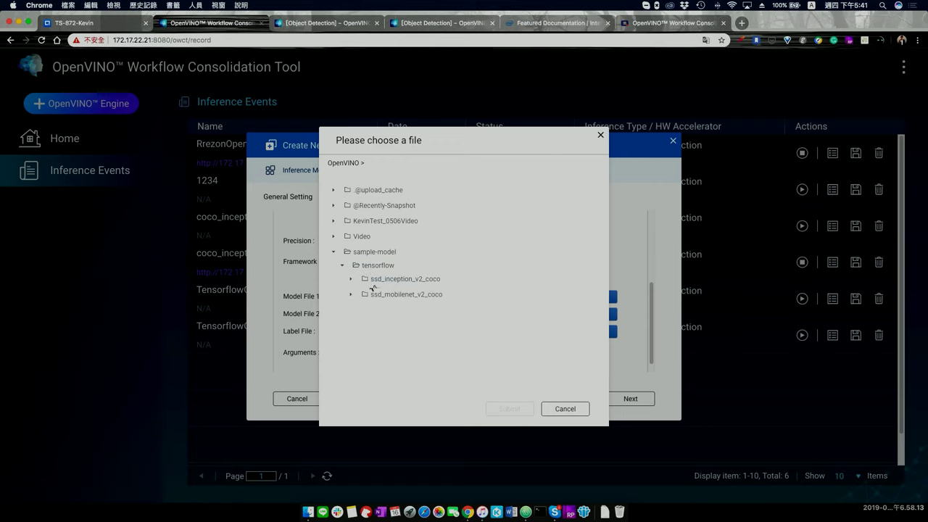
click(364, 296)
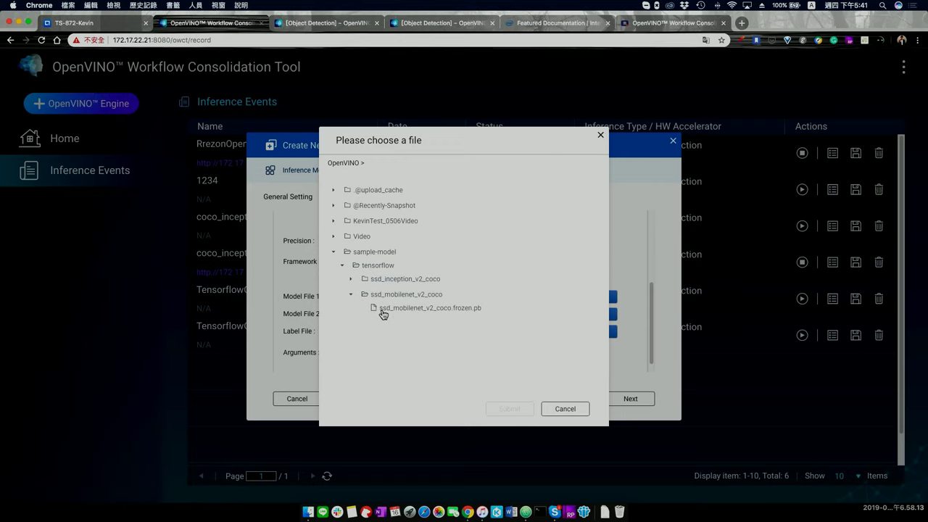
click(384, 312)
click(518, 411)
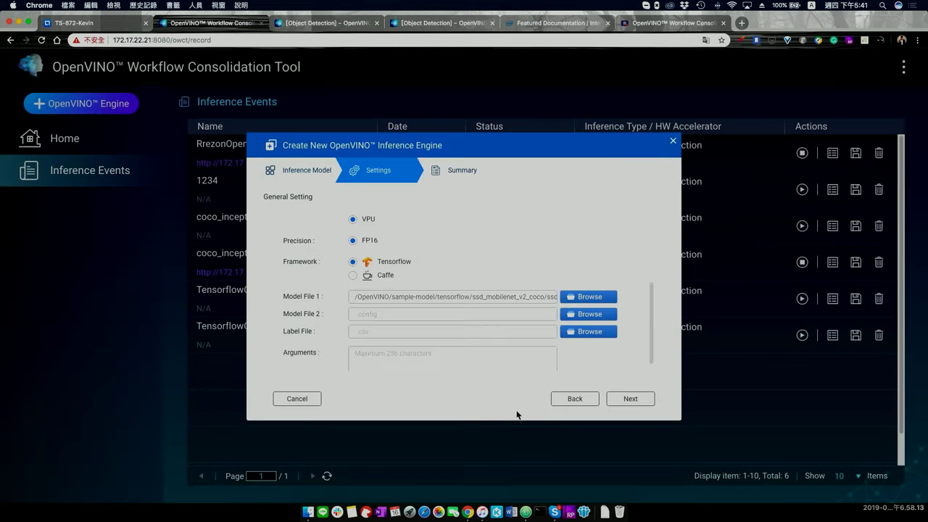
Step: Set Model File 2 to pipeline.config from the ssd_mobilenet_v2_coco sample folder
click(583, 316)
click(358, 253)
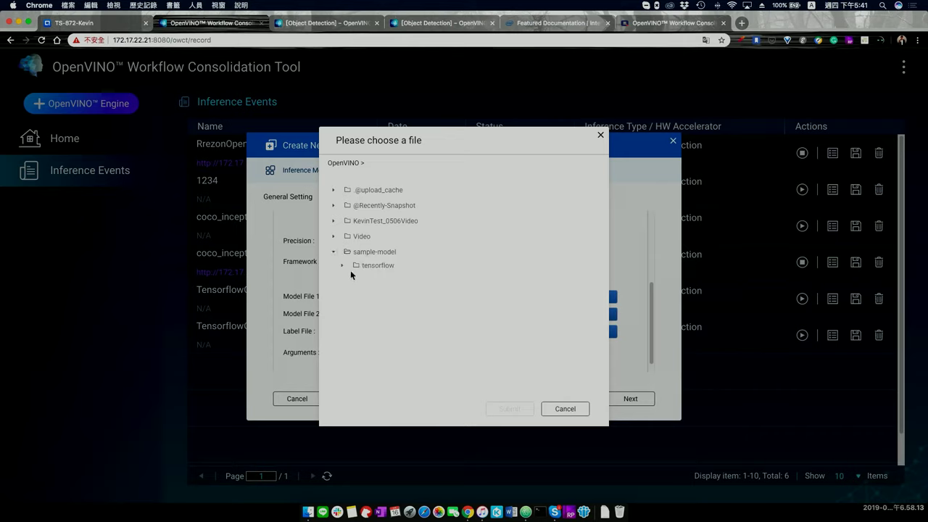
click(342, 265)
click(364, 296)
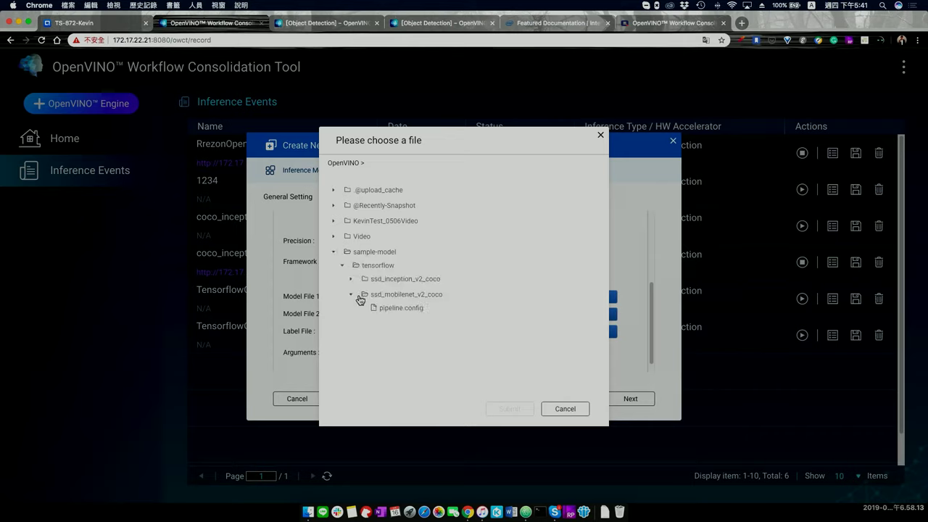
click(399, 307)
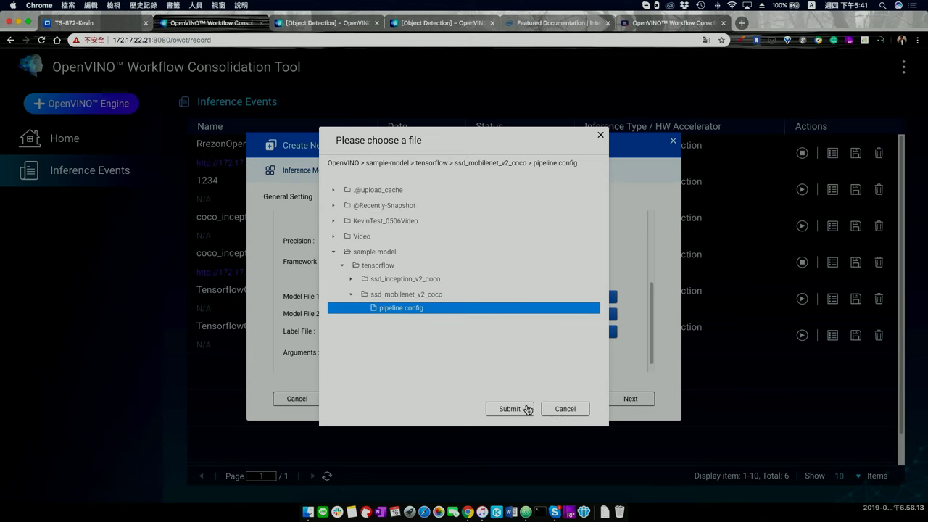
click(527, 408)
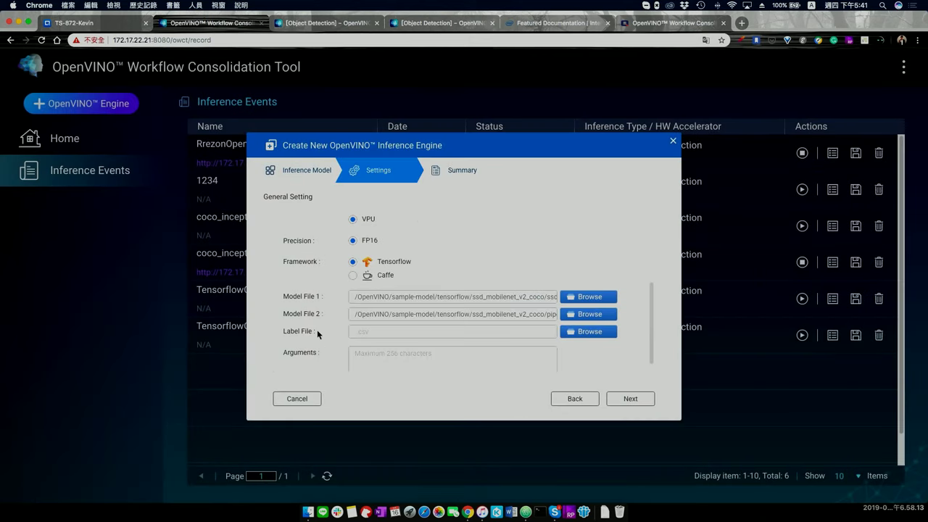
Step: Set the Label File to coco-labels.csv from the ssd_mobilenet_v2_coco sample folder
drag(316, 330, 283, 330)
triple_click(283, 331)
click(586, 335)
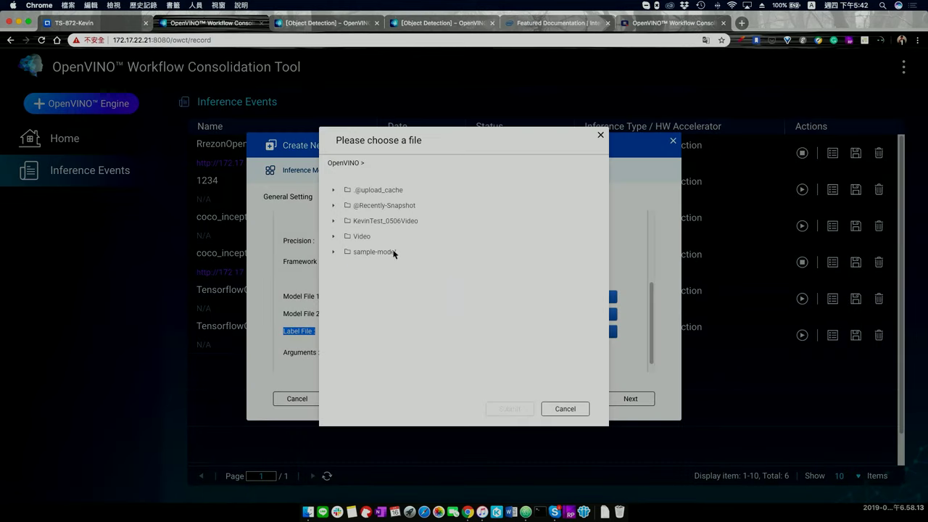
click(335, 253)
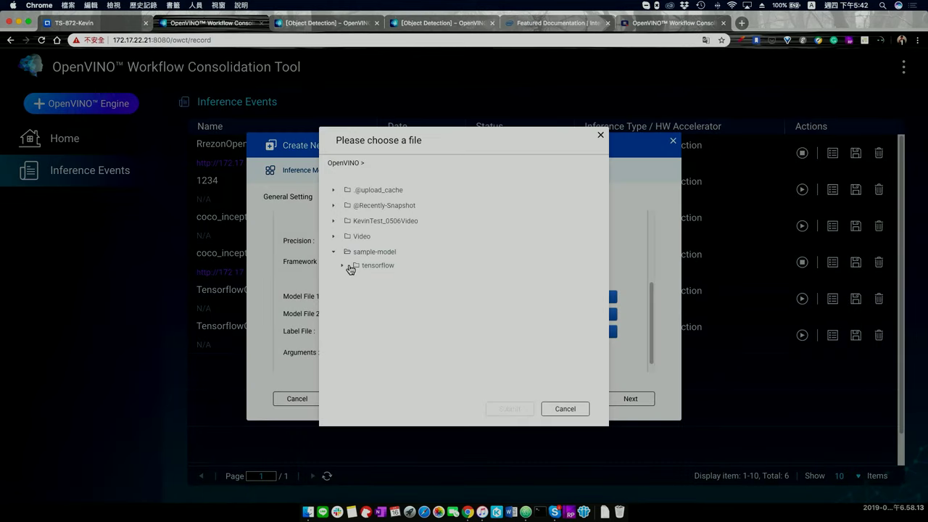
click(343, 266)
click(352, 294)
click(383, 312)
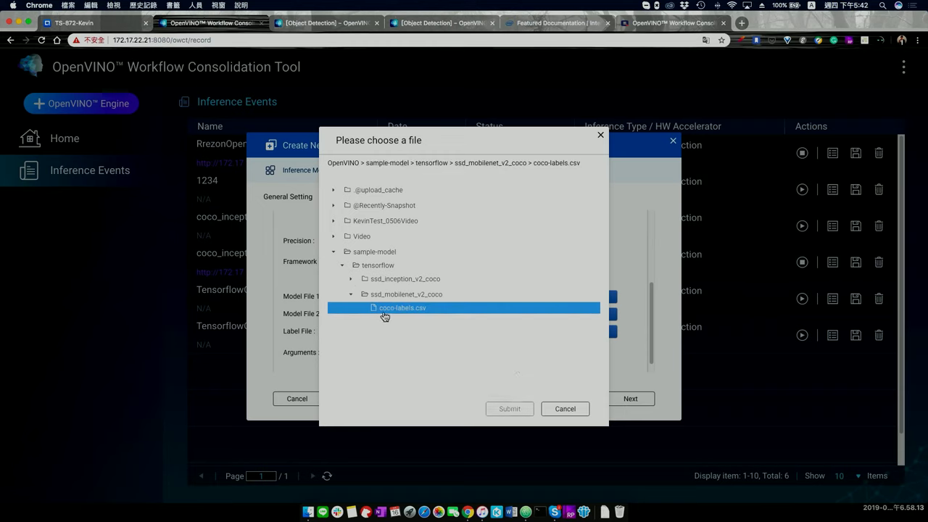
click(516, 410)
Step: Switch to the OWCT-FPGA NAS desktop and open the OpenVINO Workflow Consolidation Tool there
click(463, 363)
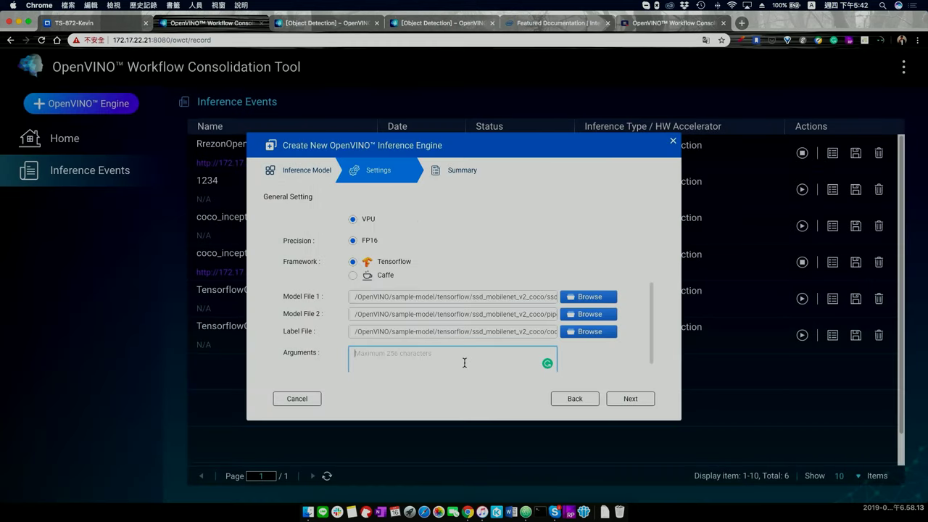
key(ctrl+Right)
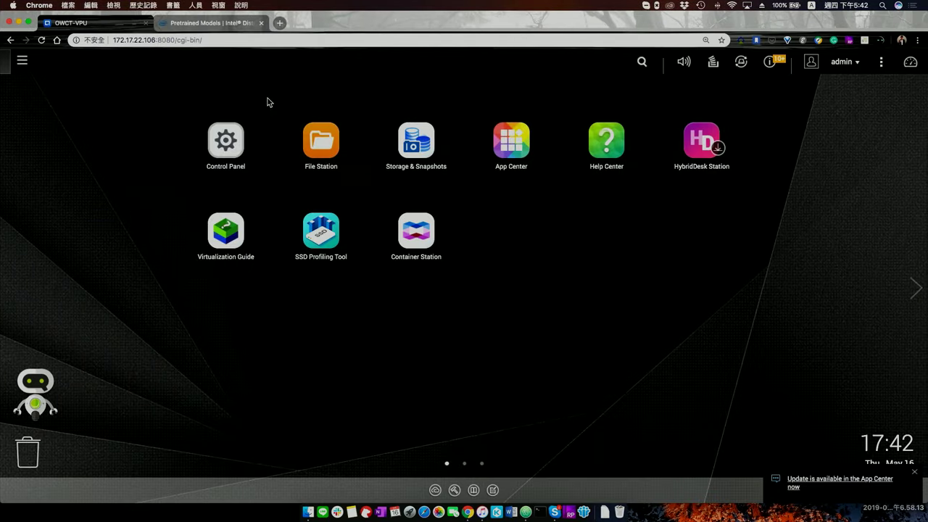
key(ctrl+Right)
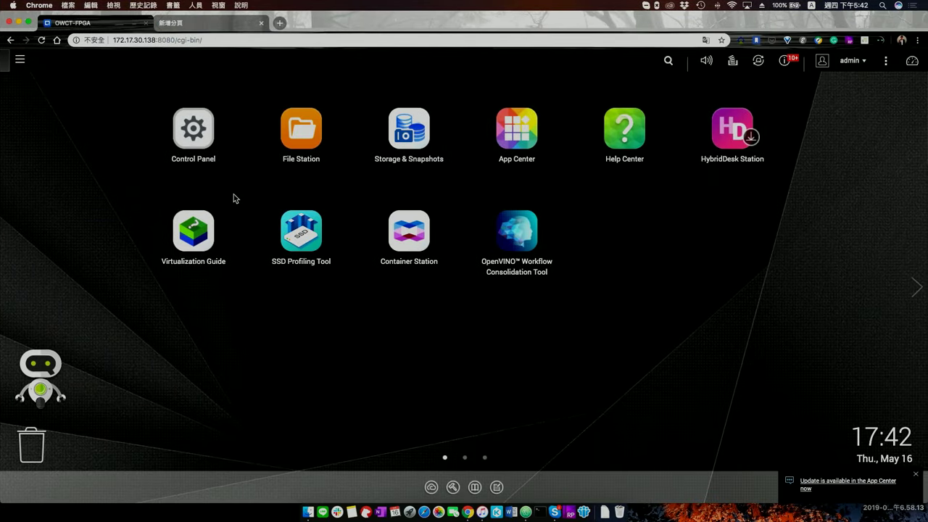
click(533, 264)
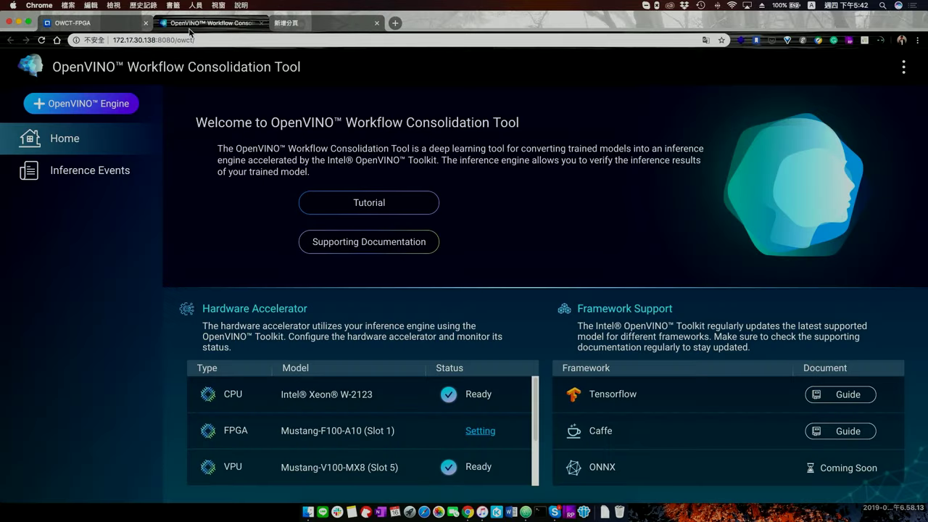
Step: Check the accelerator choices in the new engine wizard, close it, and review the Hardware Accelerator list on the home page
click(67, 107)
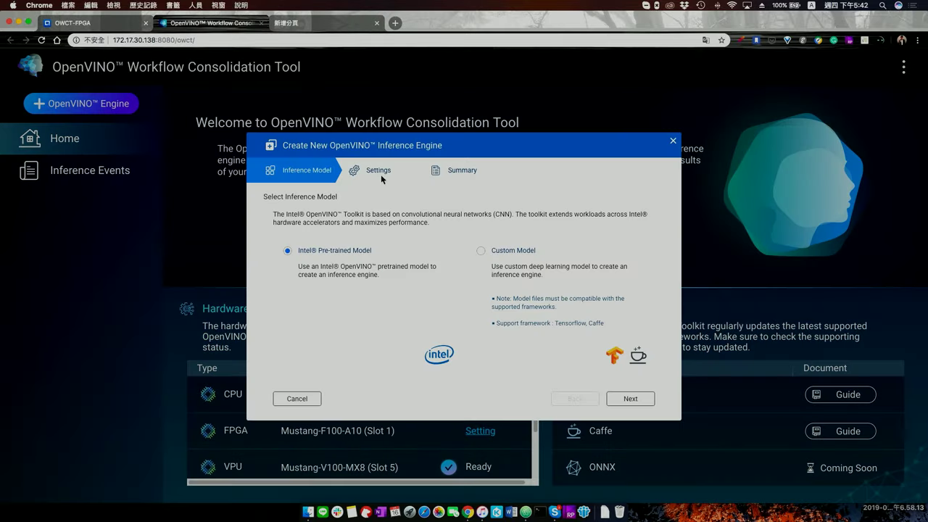
click(629, 398)
scroll(439, 299, down, 2)
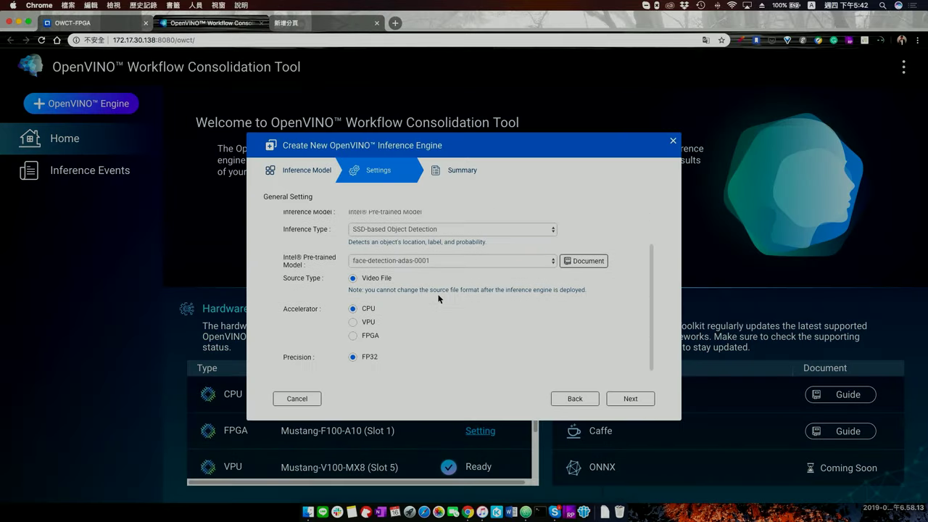
click(573, 398)
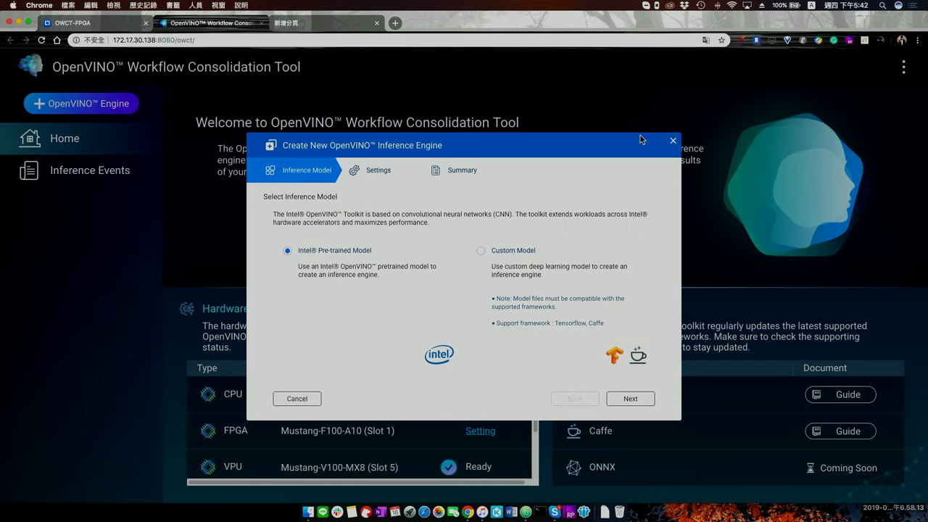
click(673, 141)
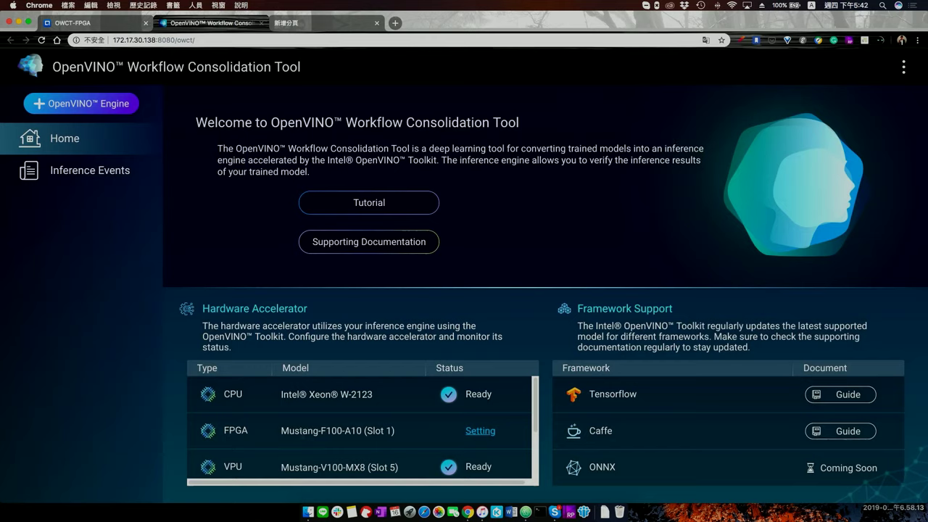
scroll(302, 434, down, 3)
scroll(302, 435, up, 1)
scroll(302, 435, down, 1)
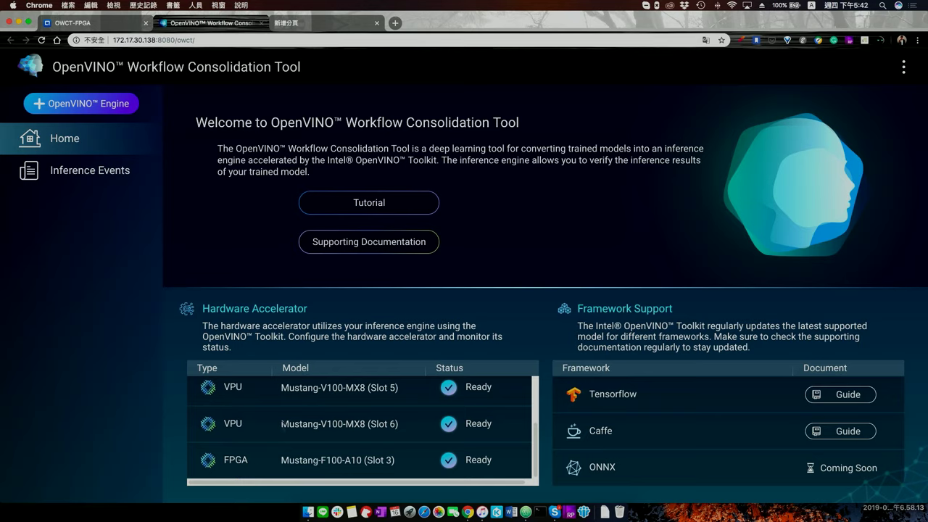
scroll(283, 423, up, 2)
Step: Start a new inference engine from an Intel Pre-trained Model and name it test
click(74, 106)
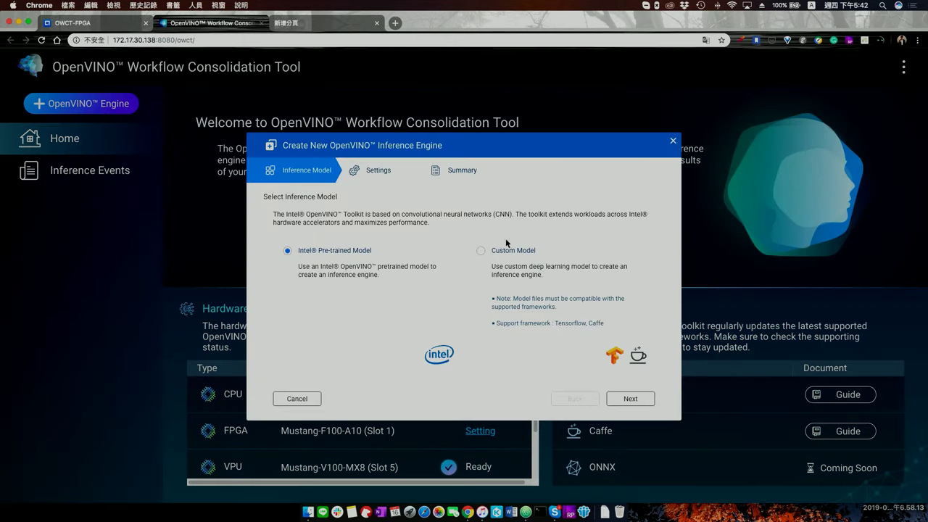
click(629, 399)
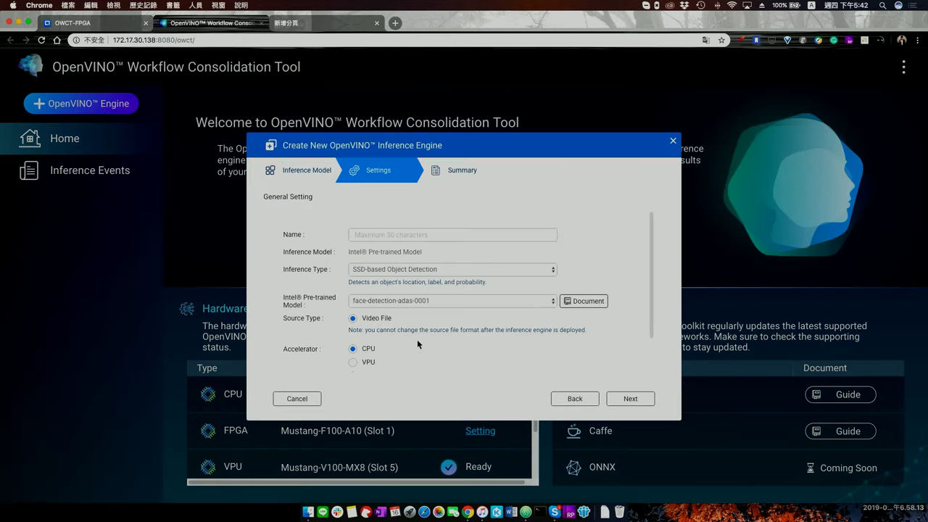
click(424, 234)
text(test)
Step: Set the test engine's accelerator to FPGA and its bitstream to 5-0_PL1_FP16_ResNet_TinyYolo_ELU.aocx
scroll(428, 353, down, 1)
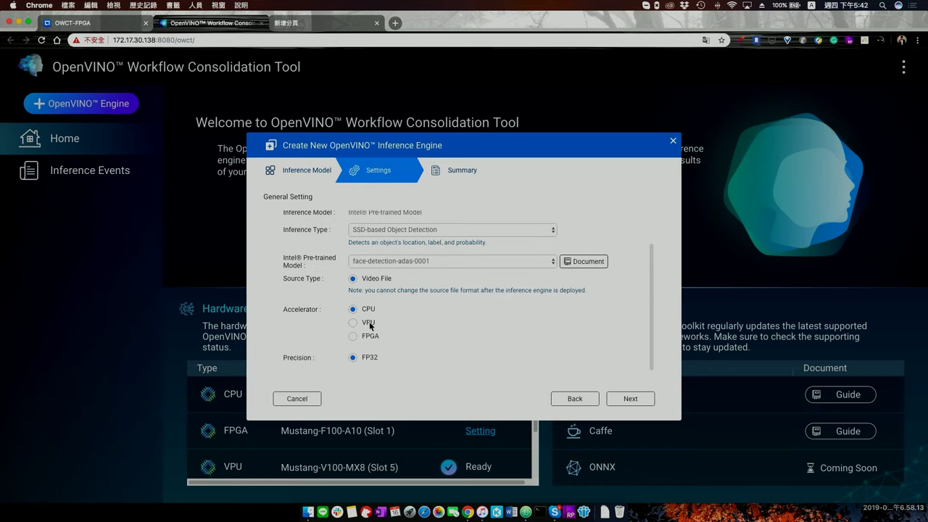
click(353, 336)
scroll(356, 340, down, 1)
click(384, 356)
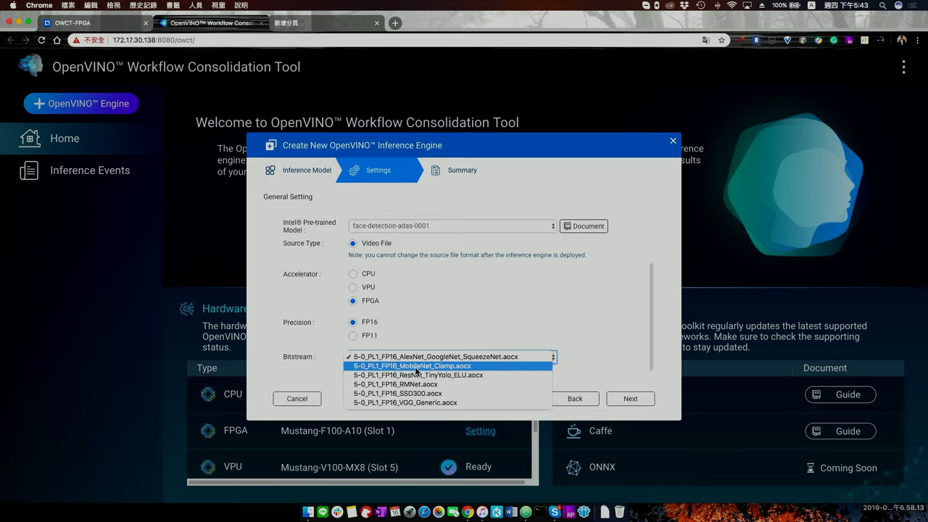
click(458, 375)
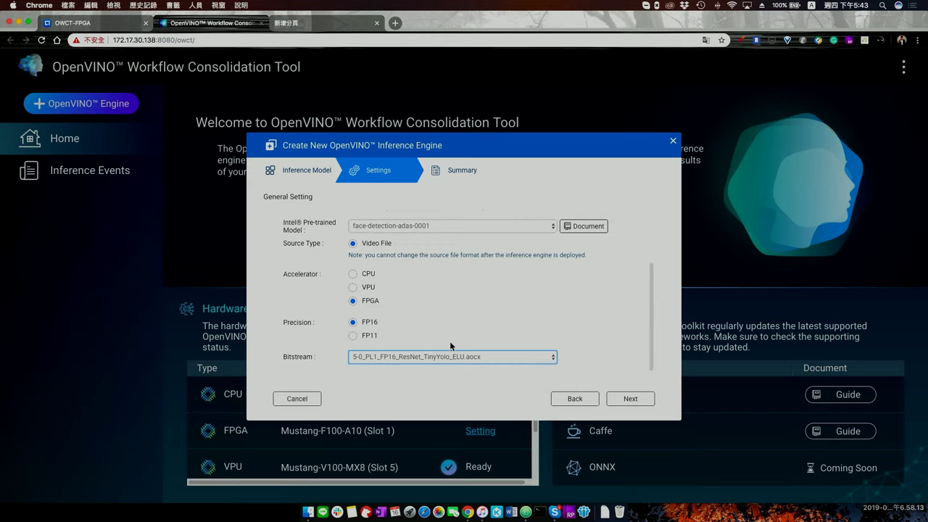
Step: Return to the custom VPU engine on the TS-872 NAS, set its arguments to --reverse_input_channels, and create the engine
key(ctrl+Left)
key(ctrl+Left)
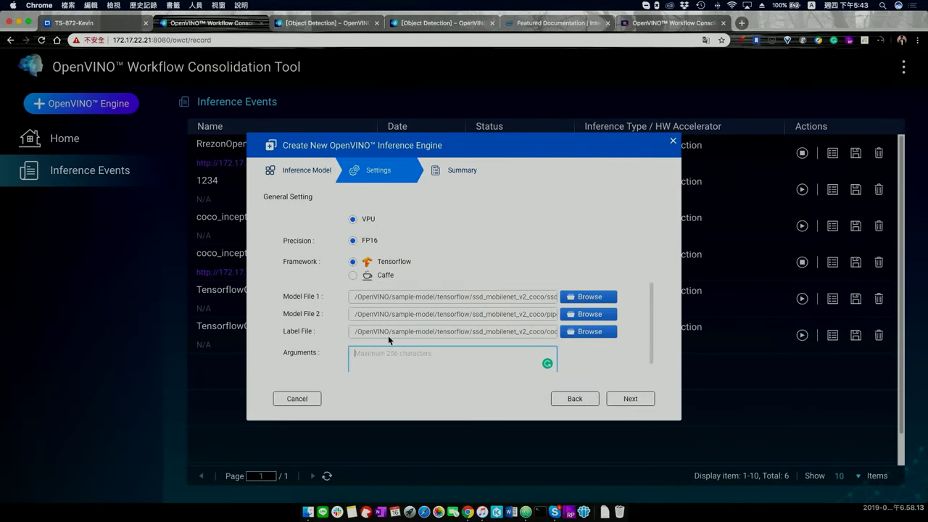
drag(377, 261, 419, 261)
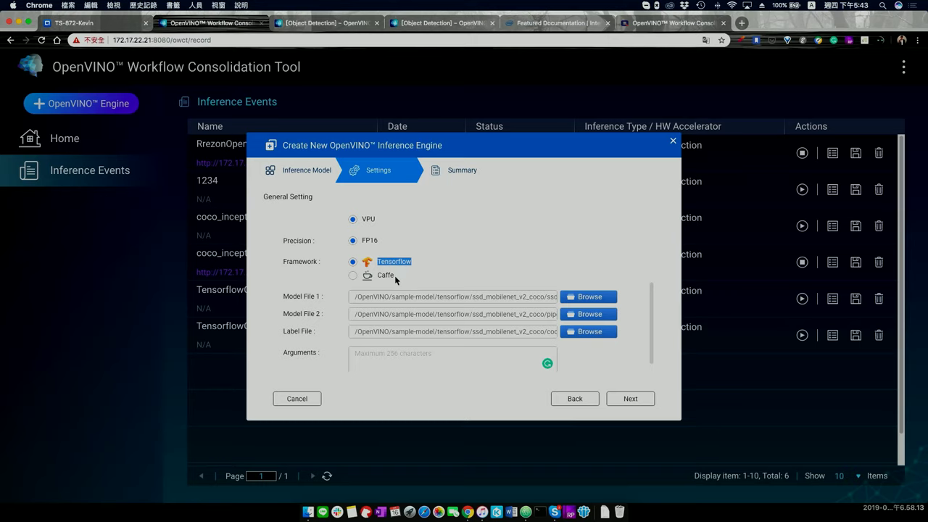
click(384, 367)
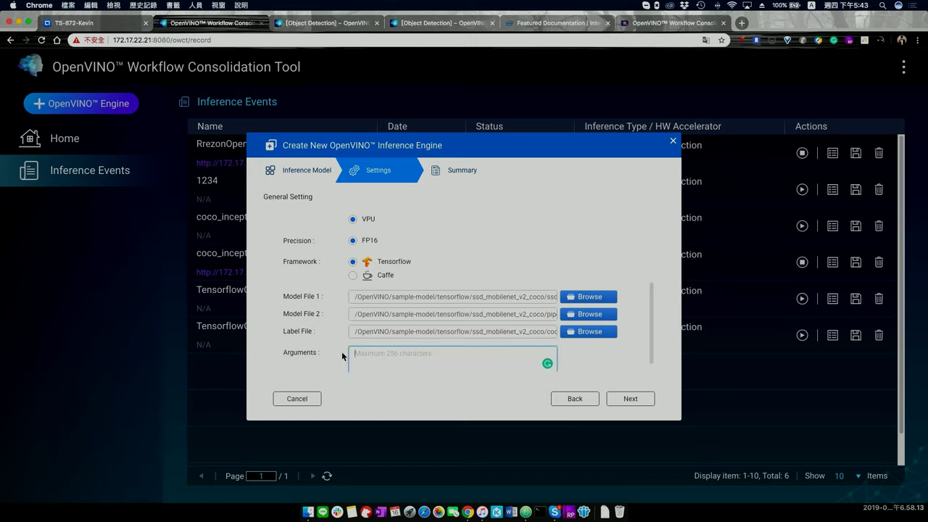
scroll(384, 362, down, 1)
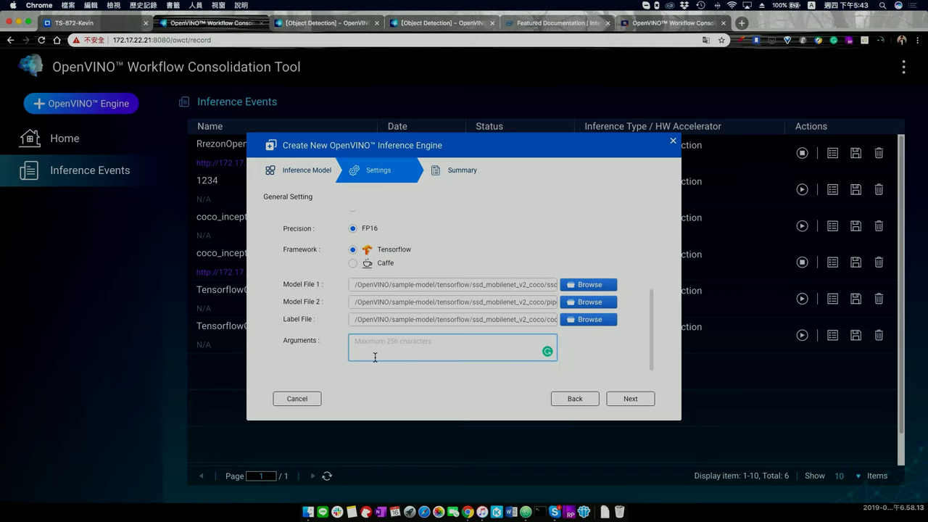
text(--reverse_input_channels)
click(628, 400)
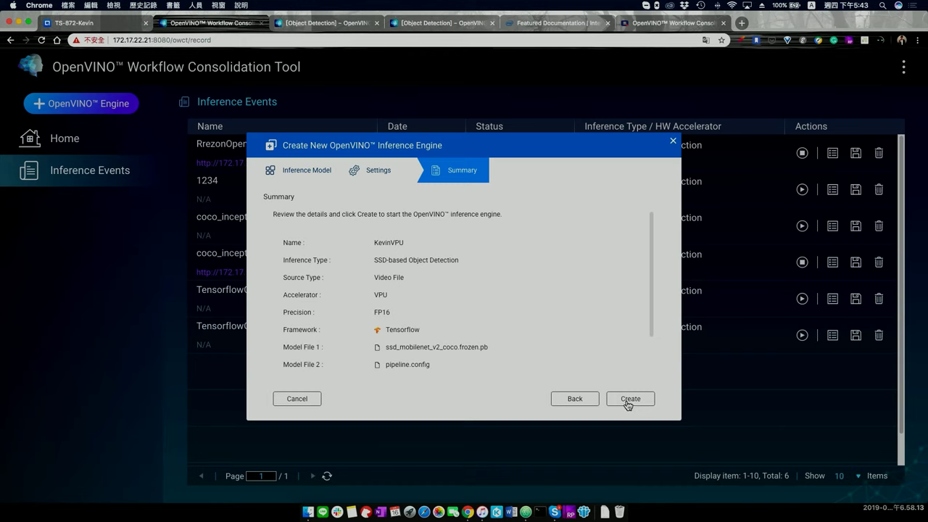
click(628, 400)
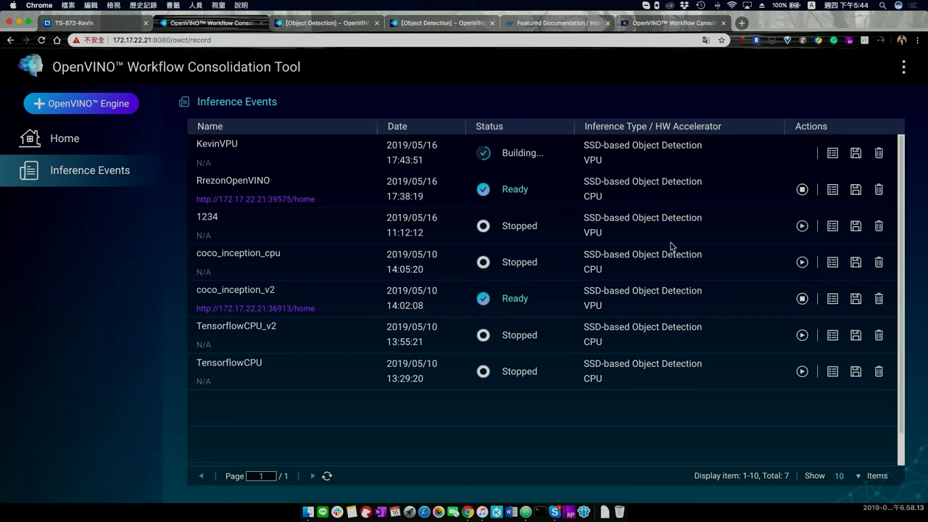
Step: Examine the engine information of the new VPU engine in the inference events list, checking its status, log and summary
click(833, 154)
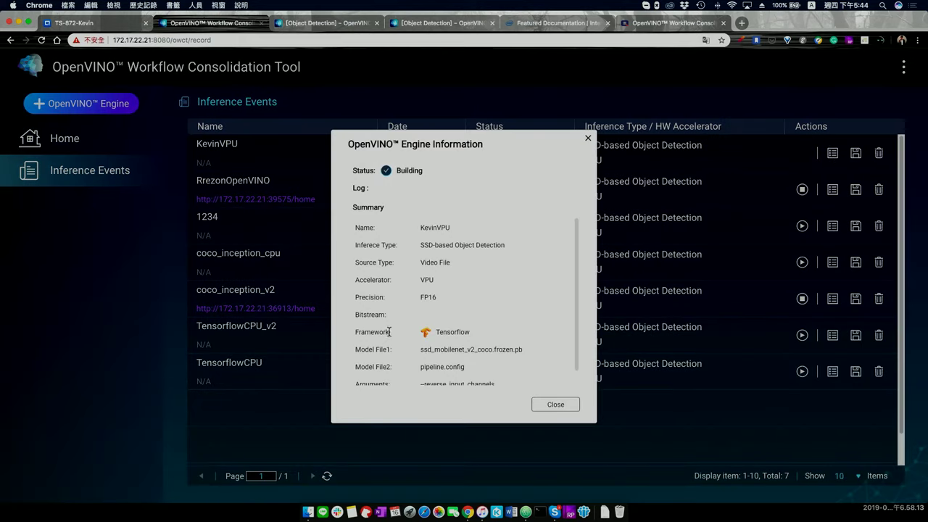
scroll(464, 330, down, 1)
scroll(464, 327, up, 1)
click(588, 139)
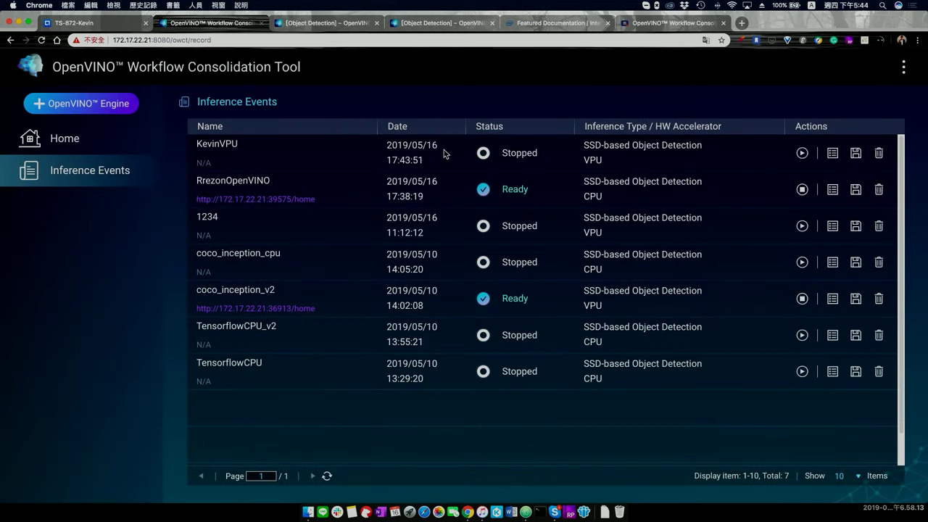
click(832, 153)
click(588, 138)
Step: Delete the most recently created, stopped VPU inference event from the inference events list
click(878, 153)
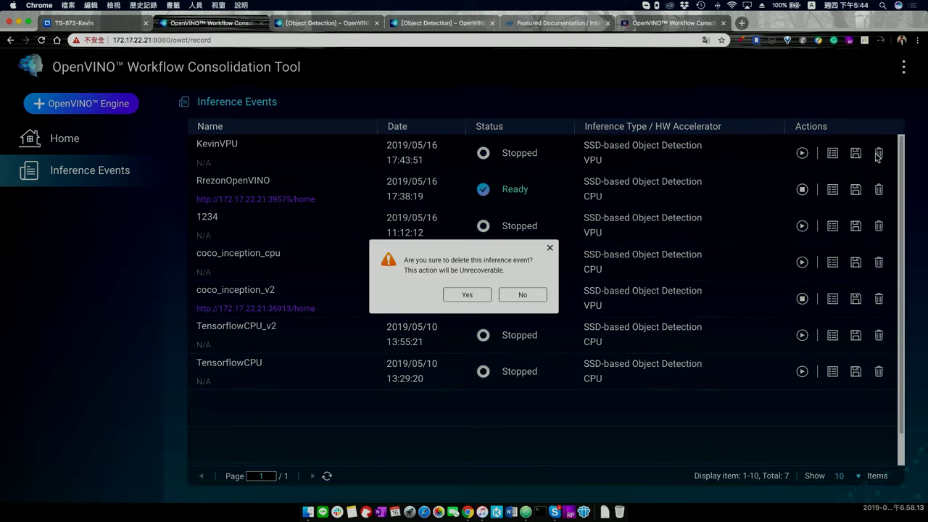
click(467, 295)
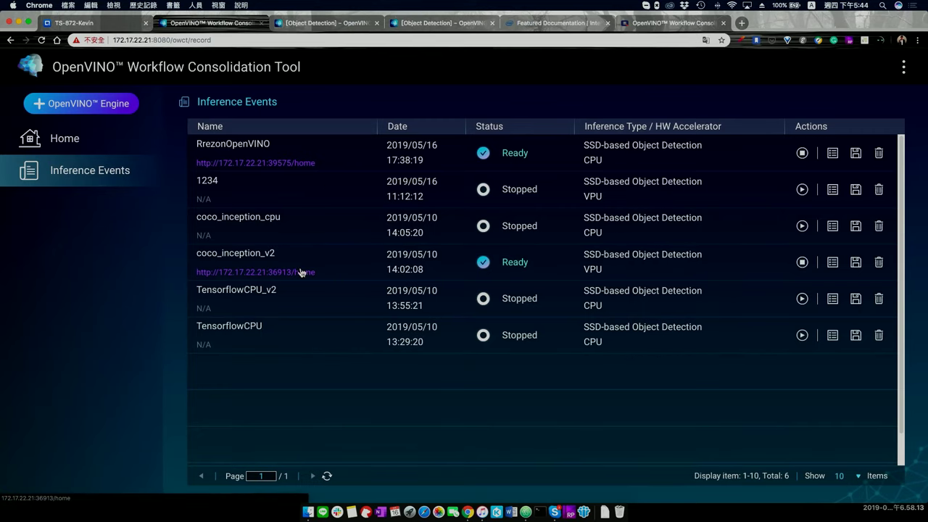
Step: Open the coco_inception_v2 engine's page and close the leftover Object Detection tabs, returning to the inference events list
click(258, 273)
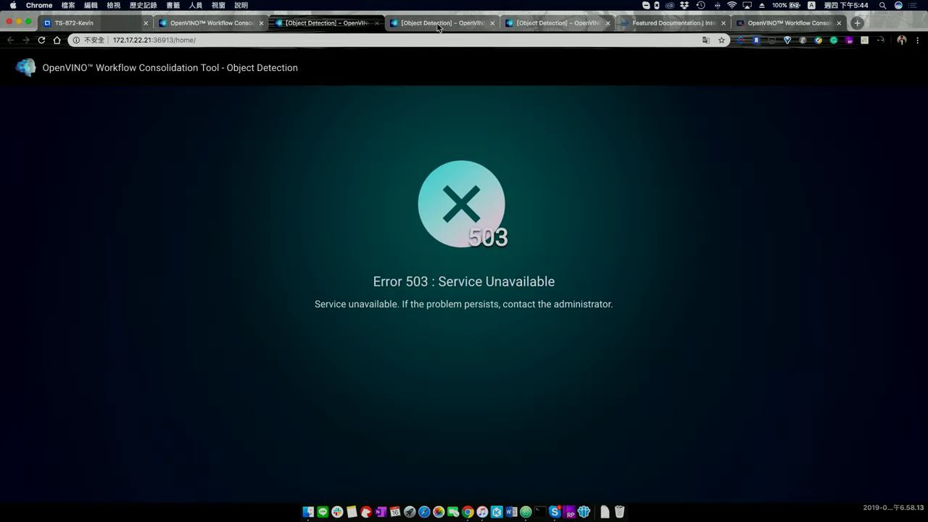
click(450, 24)
click(491, 22)
click(491, 23)
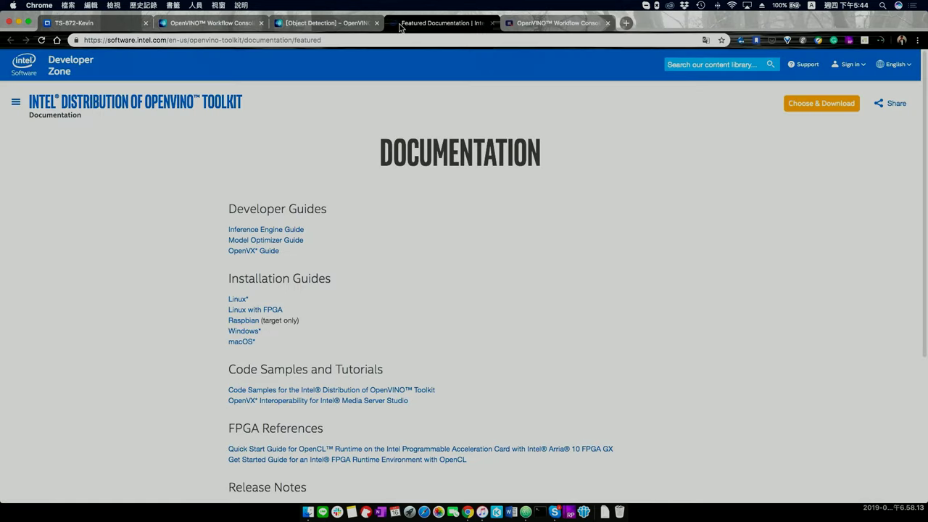
click(217, 23)
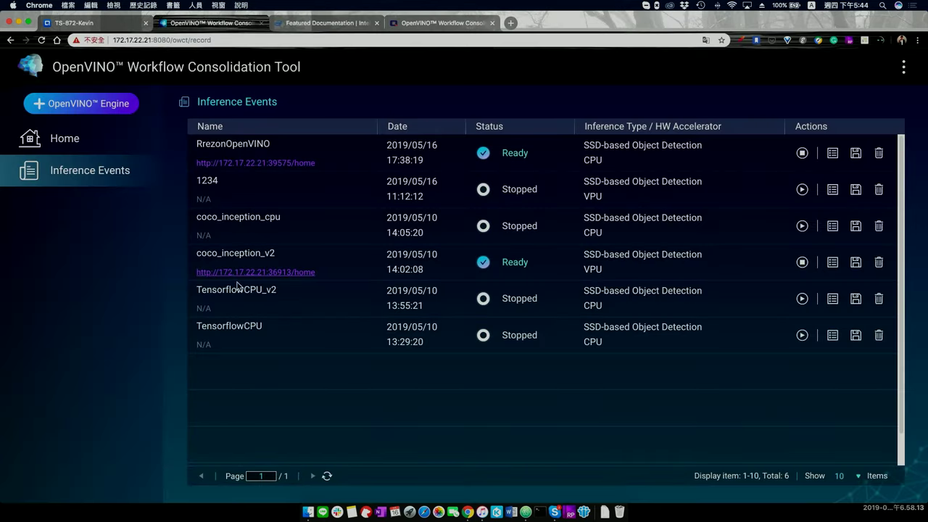
Step: Reopen the coco_inception_v2 engine's page from the inference events list, enlarge the page and examine its model files
click(288, 271)
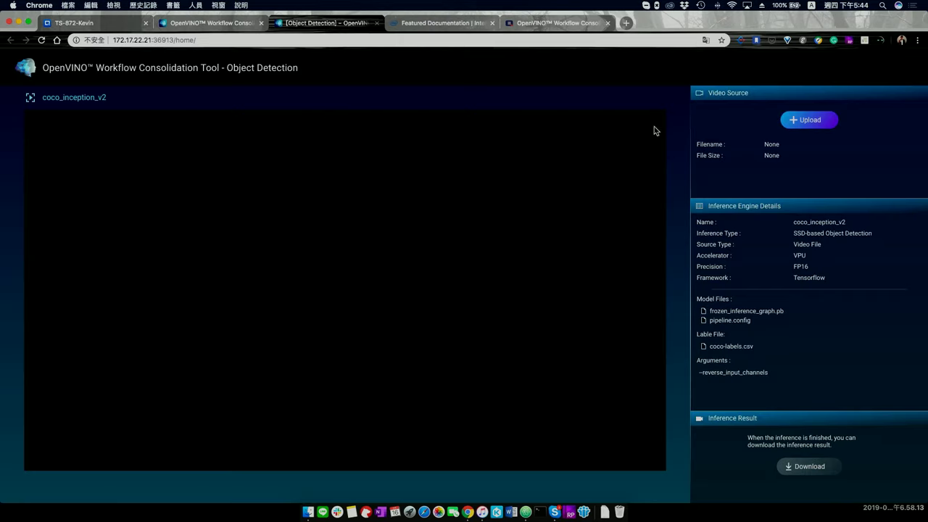
key(super+equal)
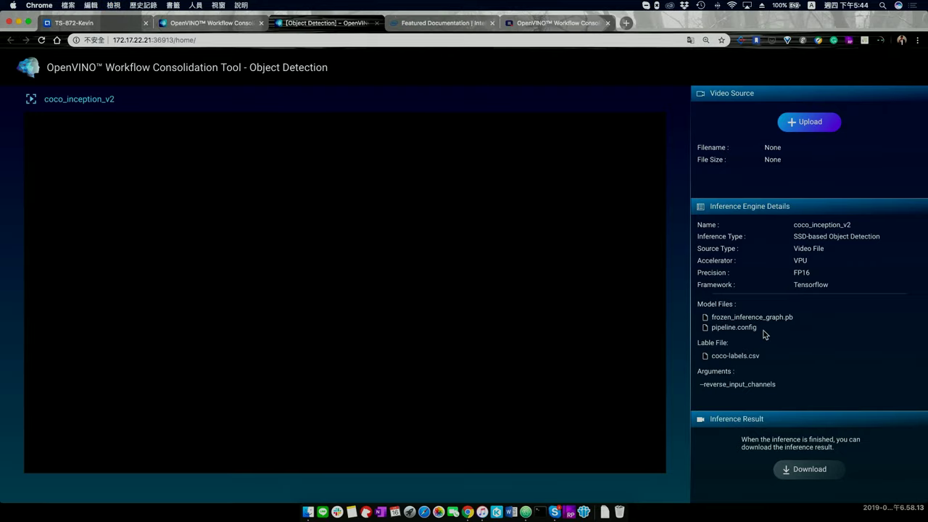
drag(764, 330, 704, 315)
click(784, 251)
Step: Upload Pexels Videos 1721294.mp4 from the Video folder as the video source of the coco_inception_v2 engine
click(806, 118)
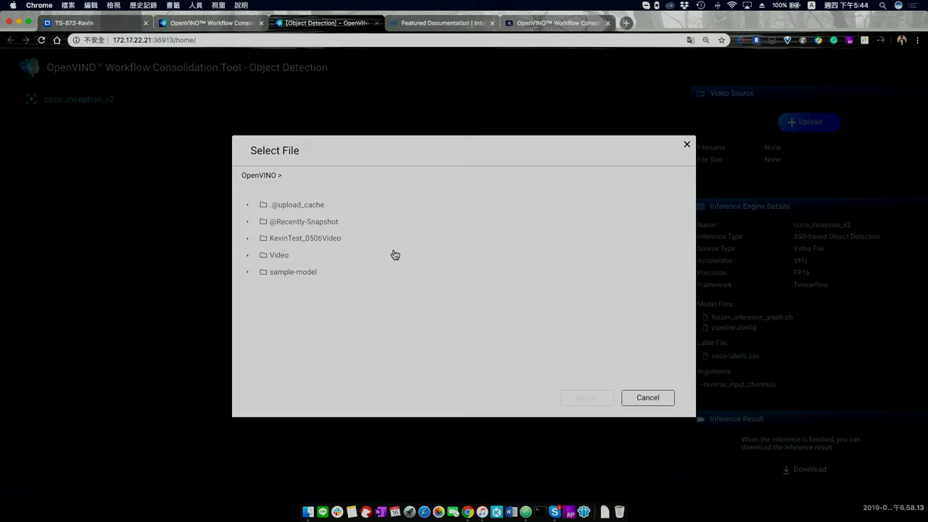
click(248, 241)
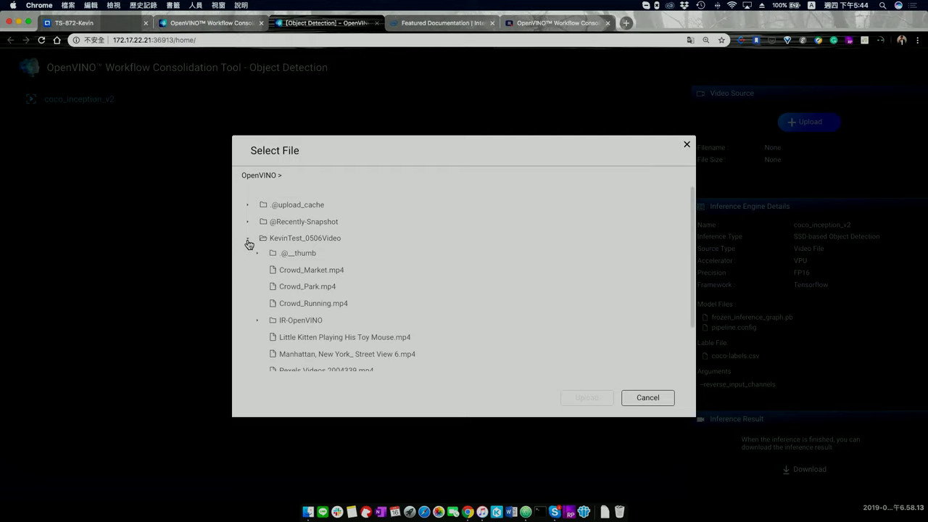
scroll(302, 302, down, 1)
scroll(303, 305, up, 1)
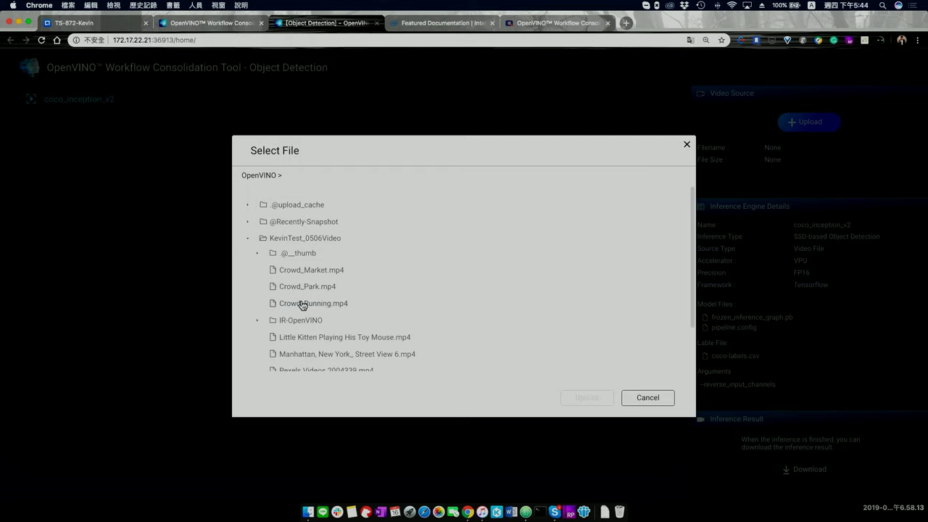
click(256, 252)
click(257, 251)
click(253, 242)
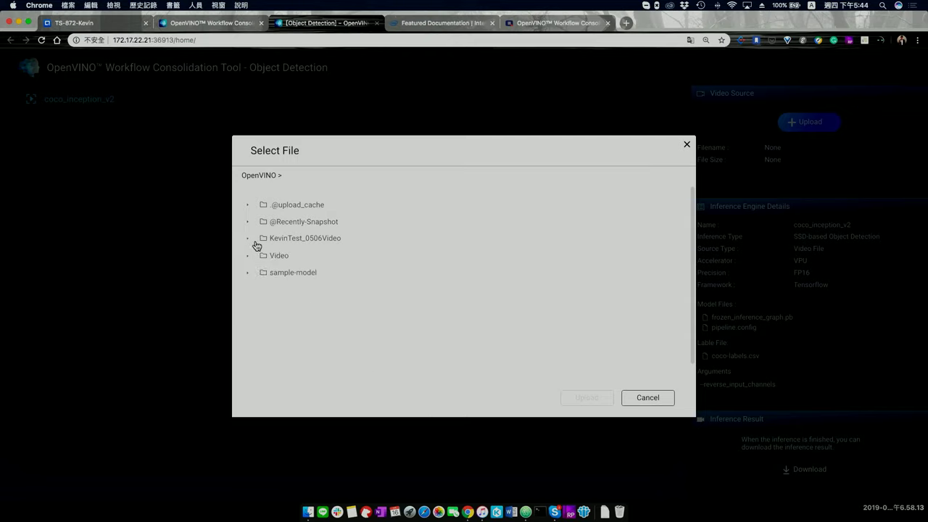
click(255, 257)
scroll(330, 335, down, 2)
scroll(331, 335, down, 2)
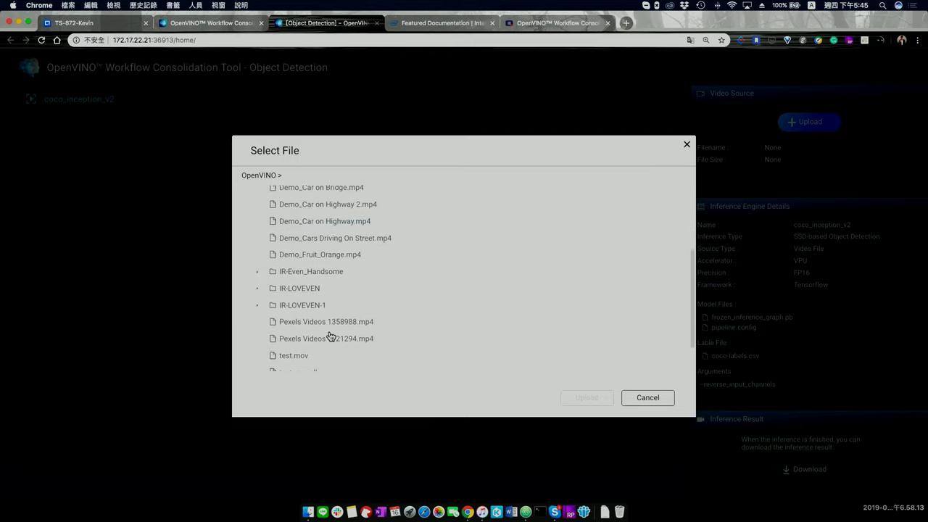
scroll(321, 269, down, 2)
click(317, 296)
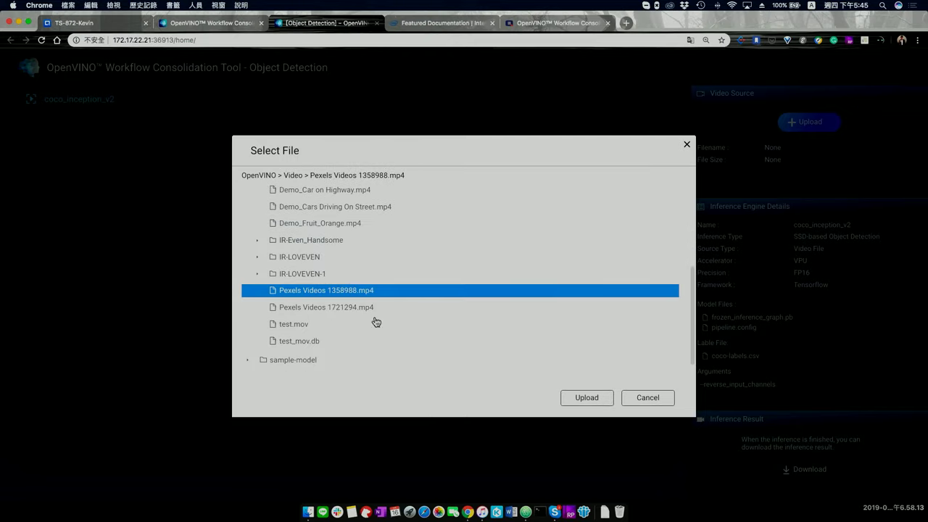
click(362, 308)
click(598, 400)
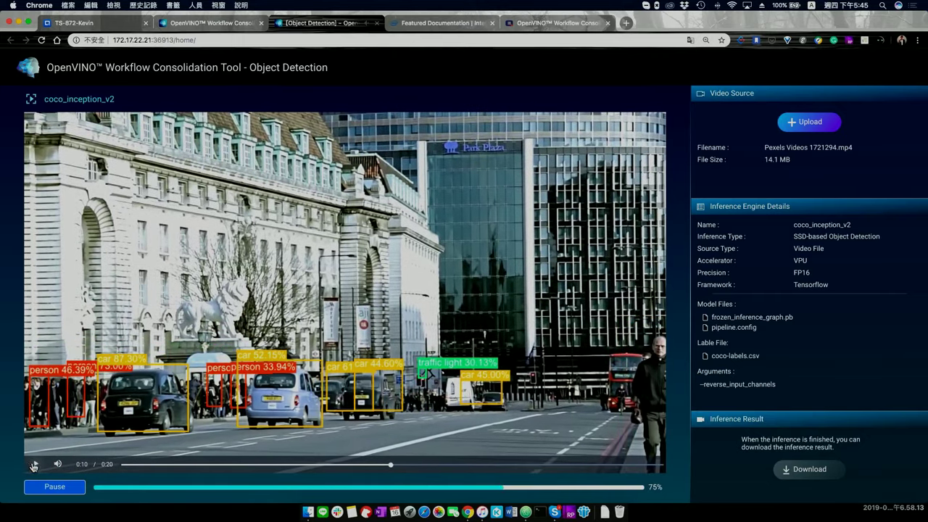
Step: Play back the street video's detection result, jump back to 0:01 and pause shortly after to view the detected objects
click(32, 466)
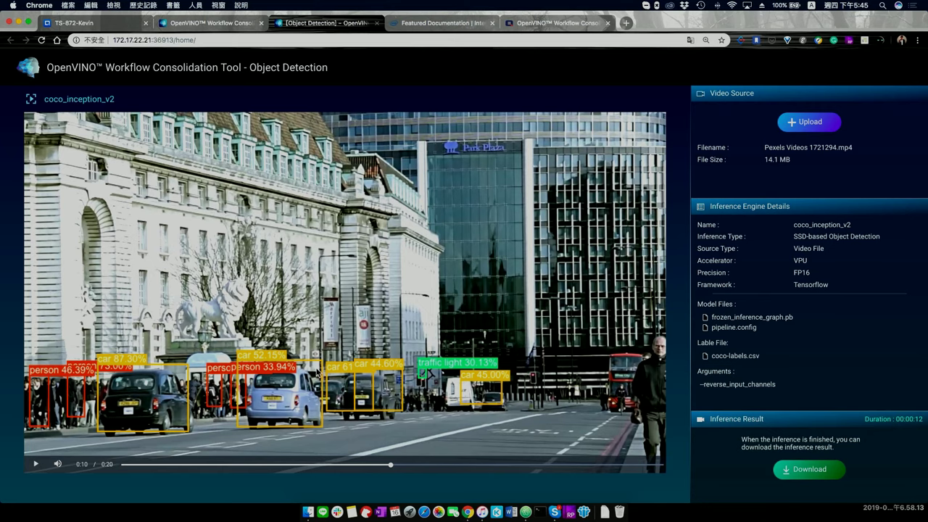
click(317, 373)
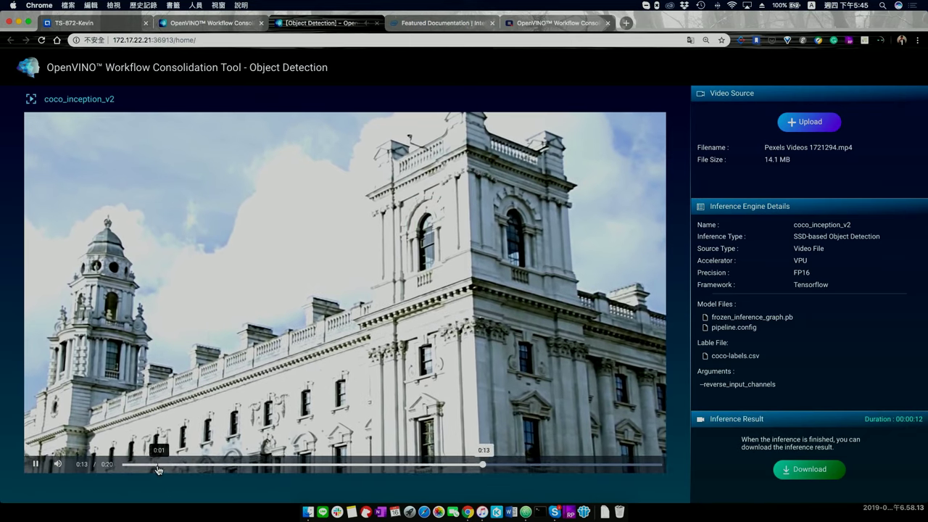
click(158, 467)
click(253, 313)
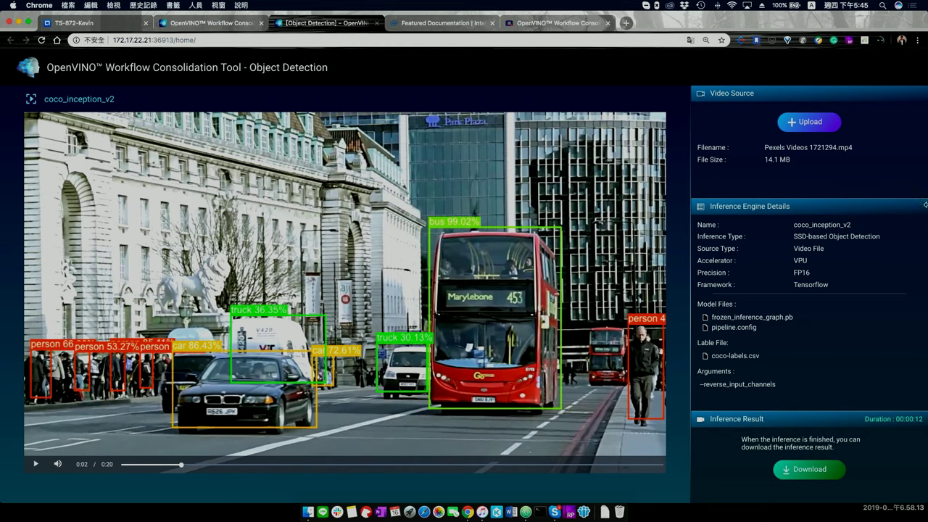
Step: Upload Pexels Videos 1358988.mp4 from the Video folder as the engine's new video source
click(797, 121)
click(251, 255)
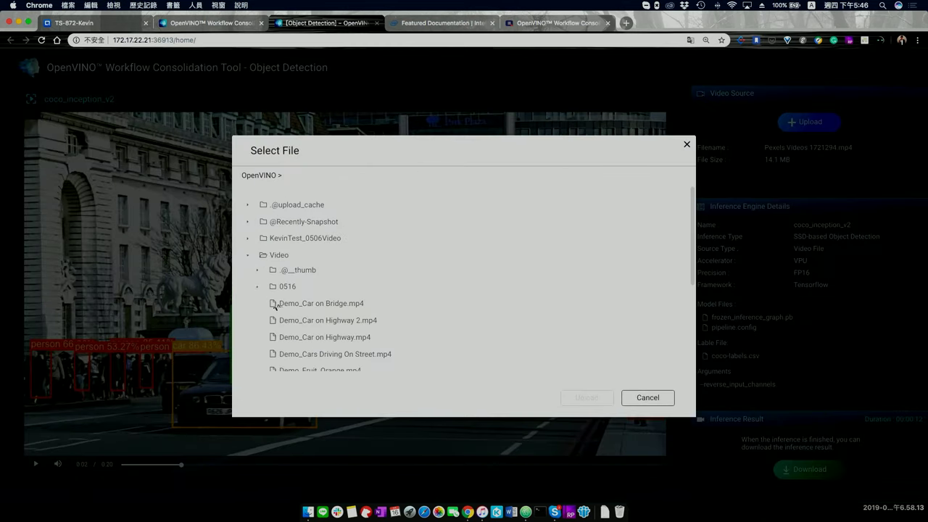
scroll(282, 326, down, 3)
click(284, 321)
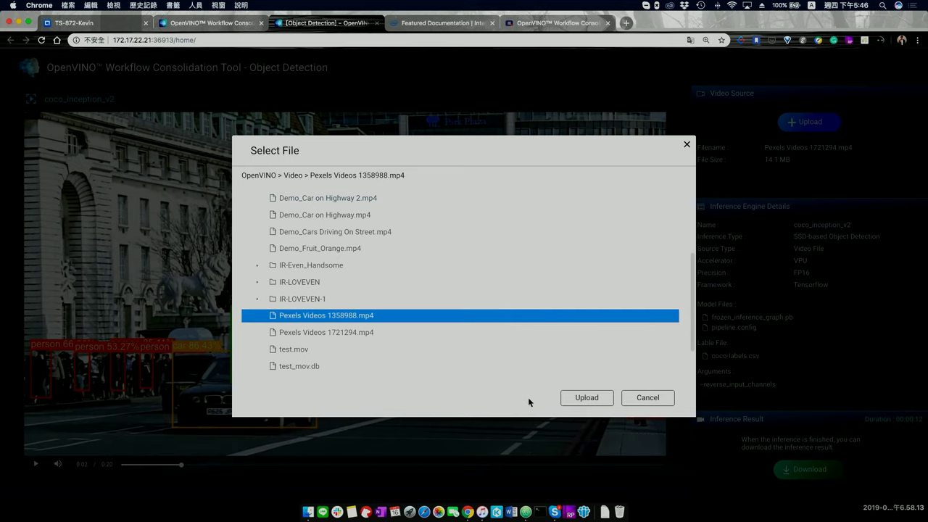
click(605, 401)
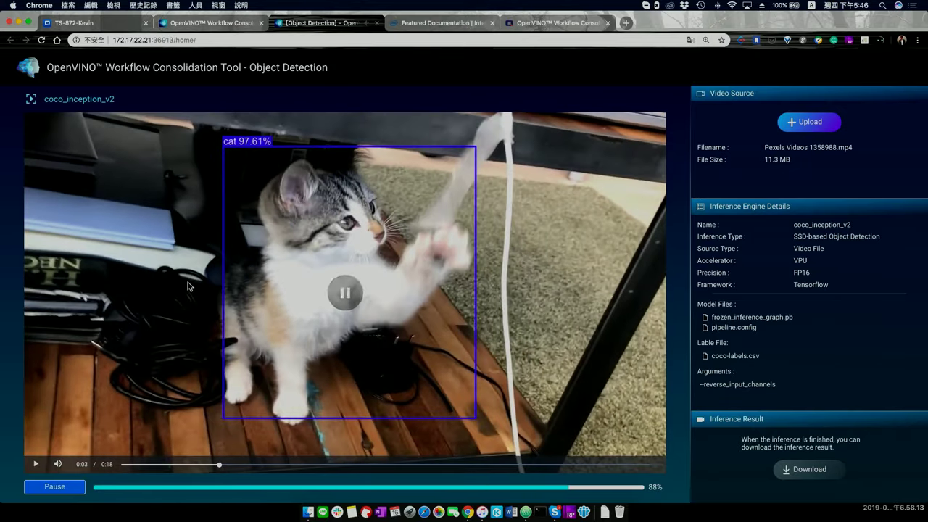
Step: Play back the detection result of the second uploaded video and pause it to view the bounding boxes
click(341, 291)
click(340, 290)
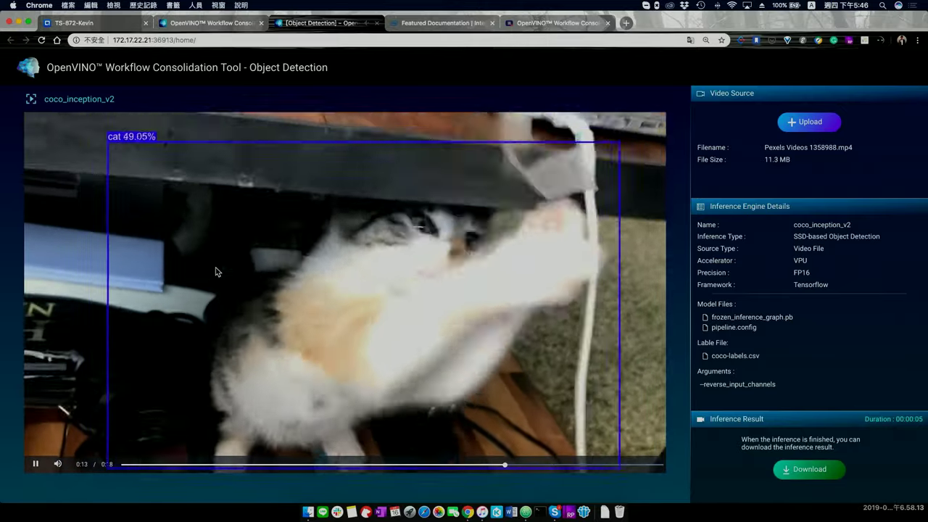
click(247, 272)
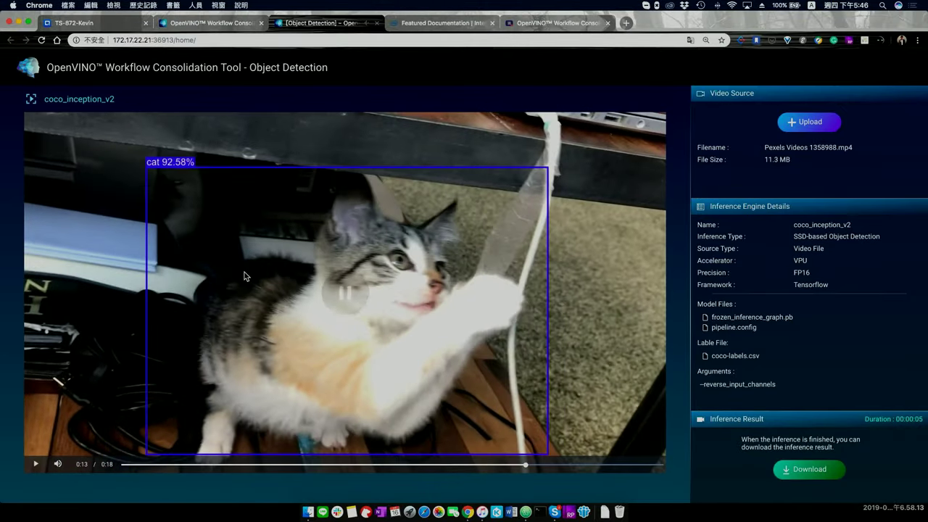